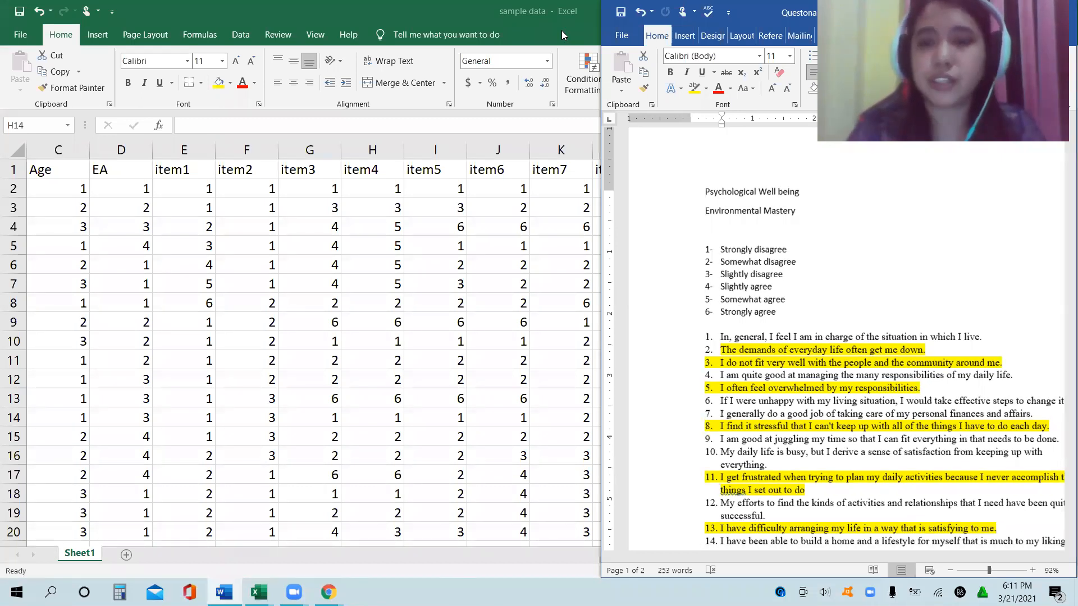
- Review the questionnaire's response scale, highlighted items and score interpretation ranges in a widened document window
scroll(833, 337, down, 1)
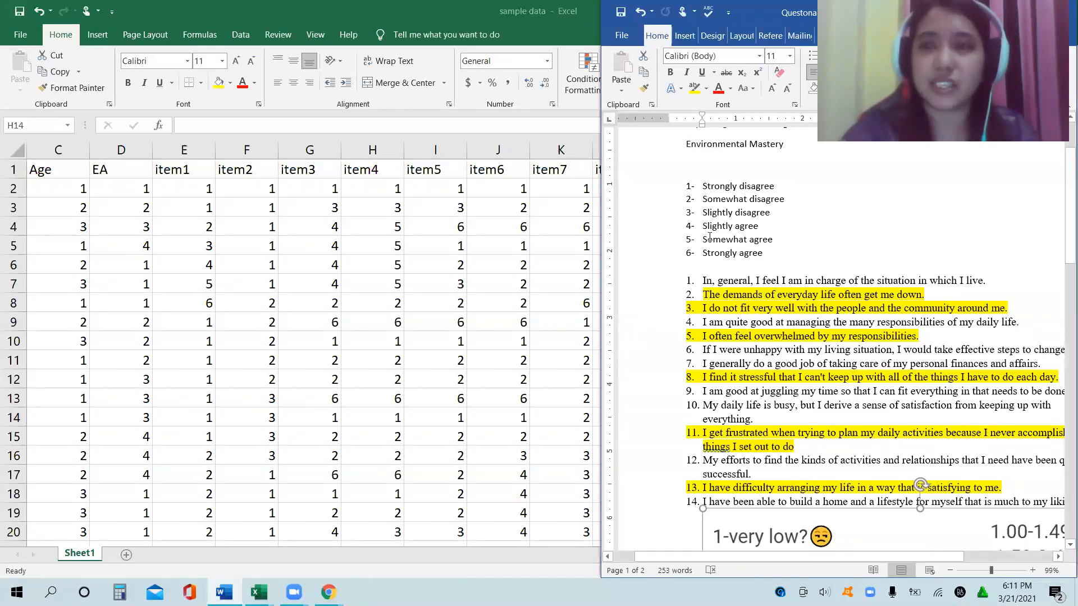
scroll(709, 237, up, 3)
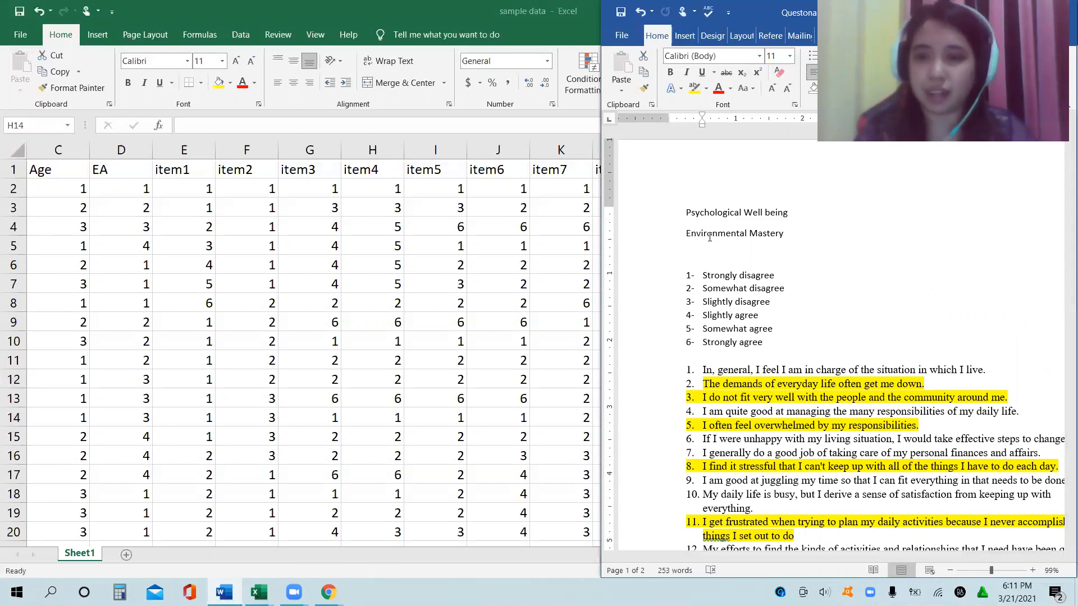
scroll(710, 236, down, 2)
scroll(710, 236, down, 5)
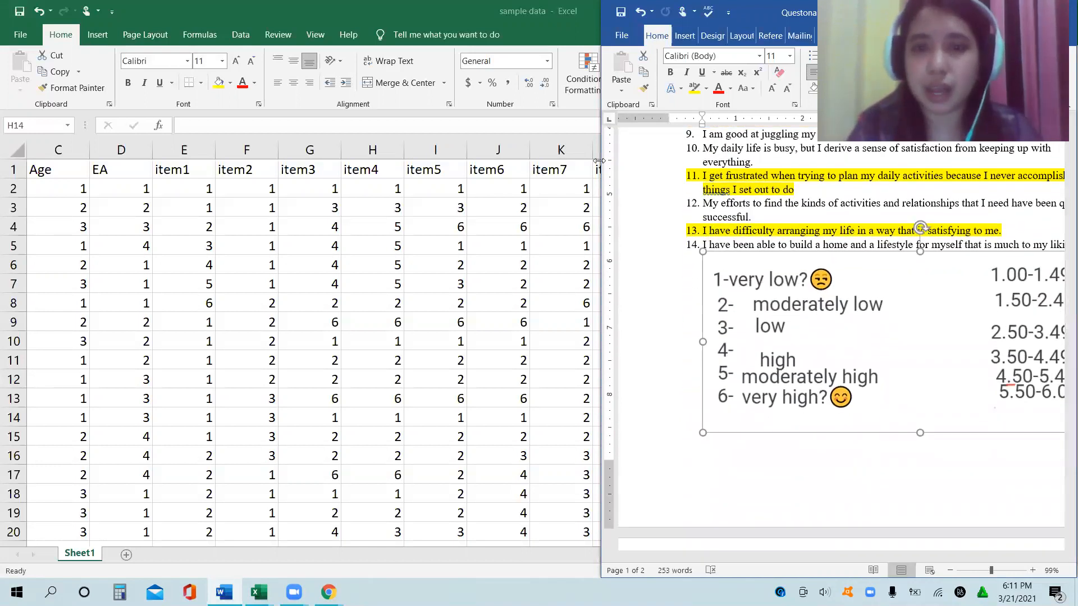
drag(599, 162, 120, 215)
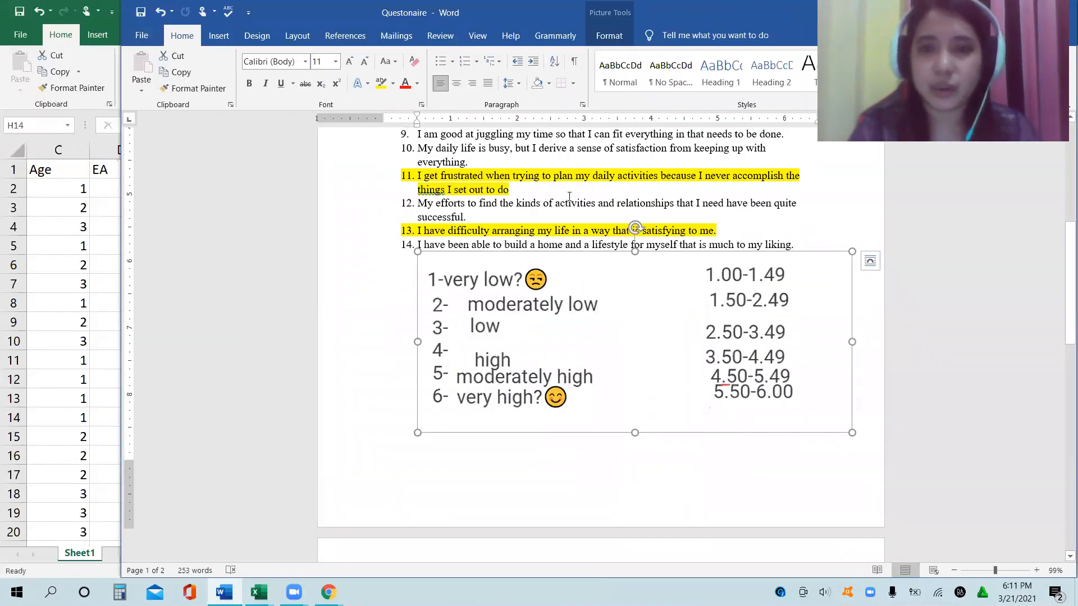
click(566, 196)
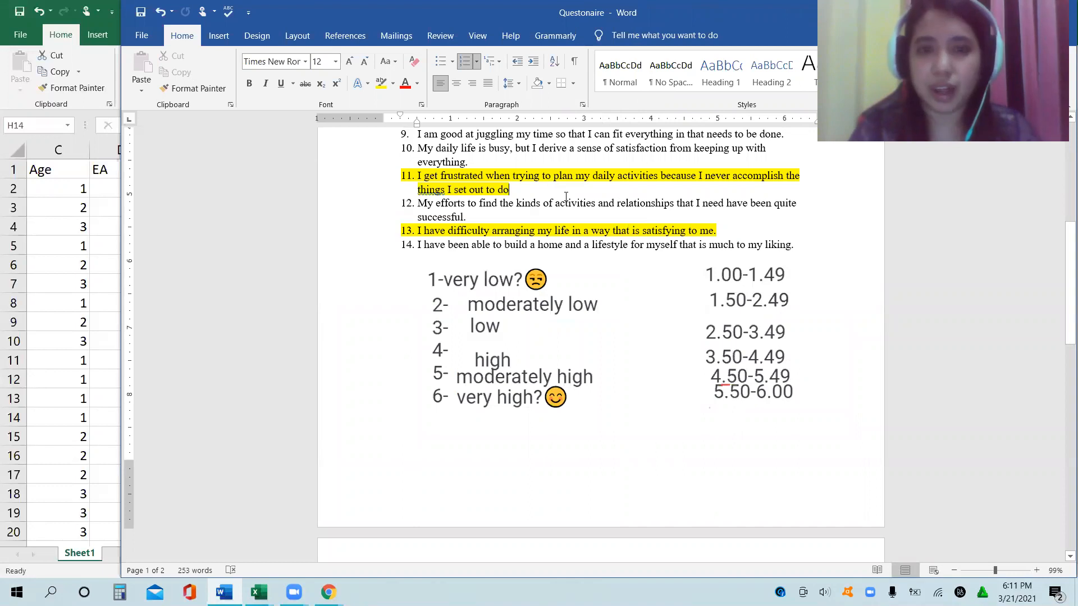
scroll(566, 196, up, 1)
scroll(566, 196, up, 3)
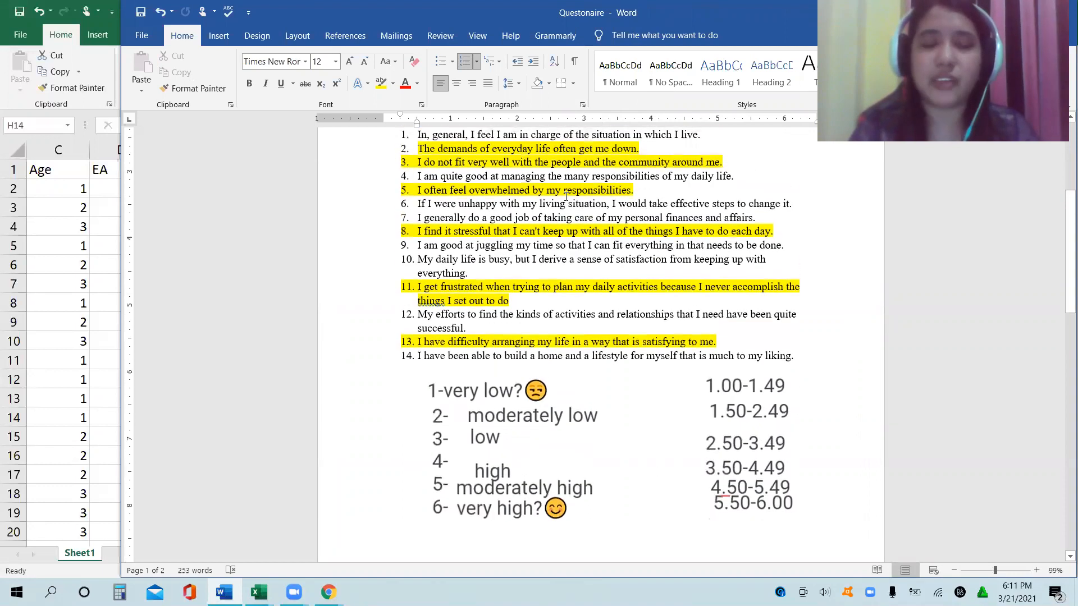
key(Down)
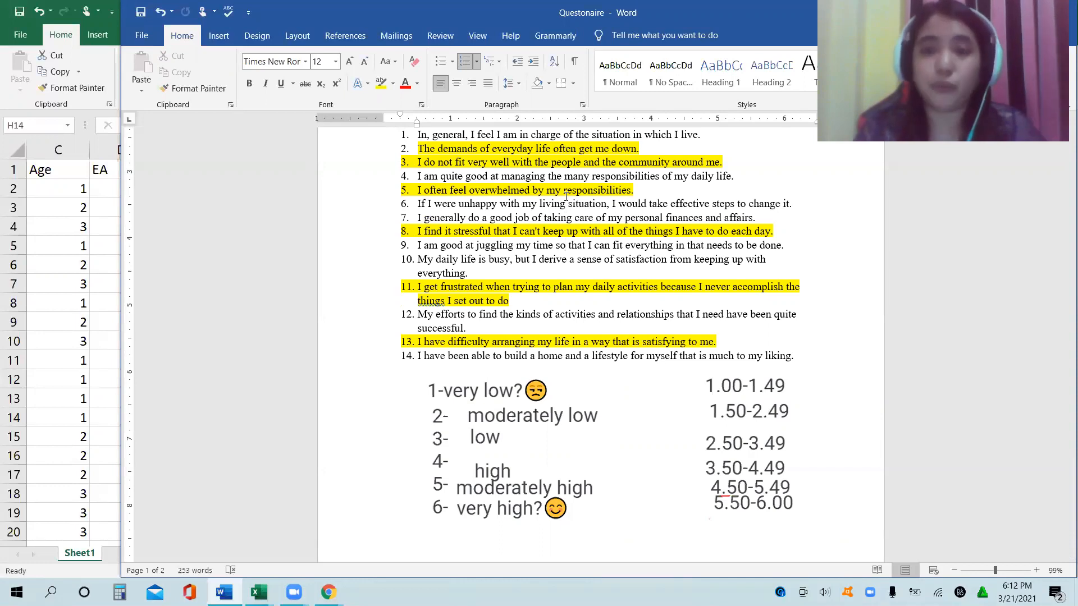
ctrl+scroll(566, 196, up, 5)
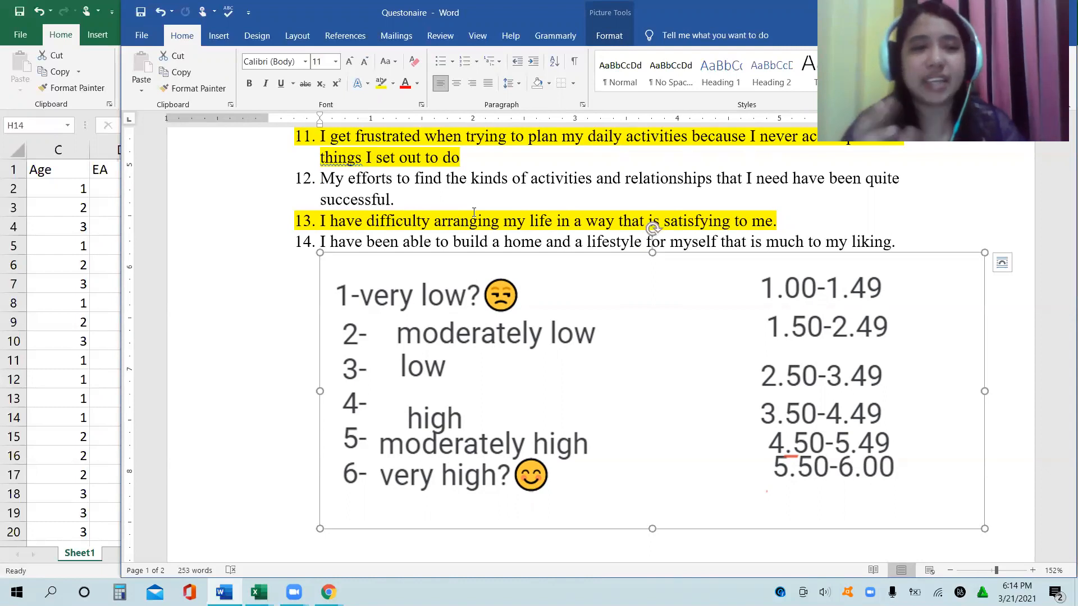
- Switch to the sample data workbook in Excel and look over the questionnaire item columns
click(49, 275)
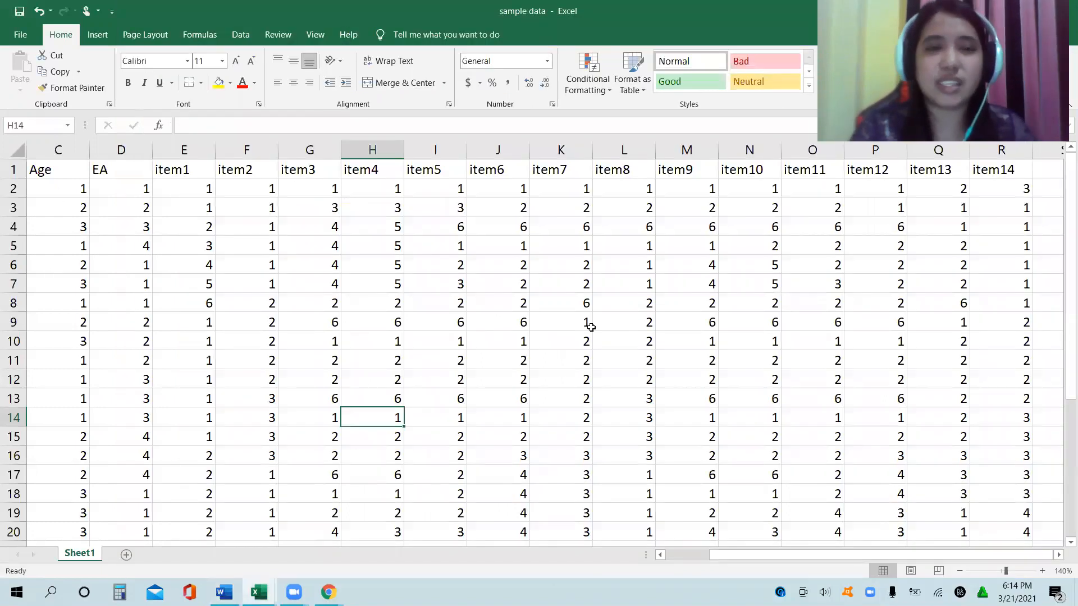
click(721, 339)
drag(1067, 286, 1061, 220)
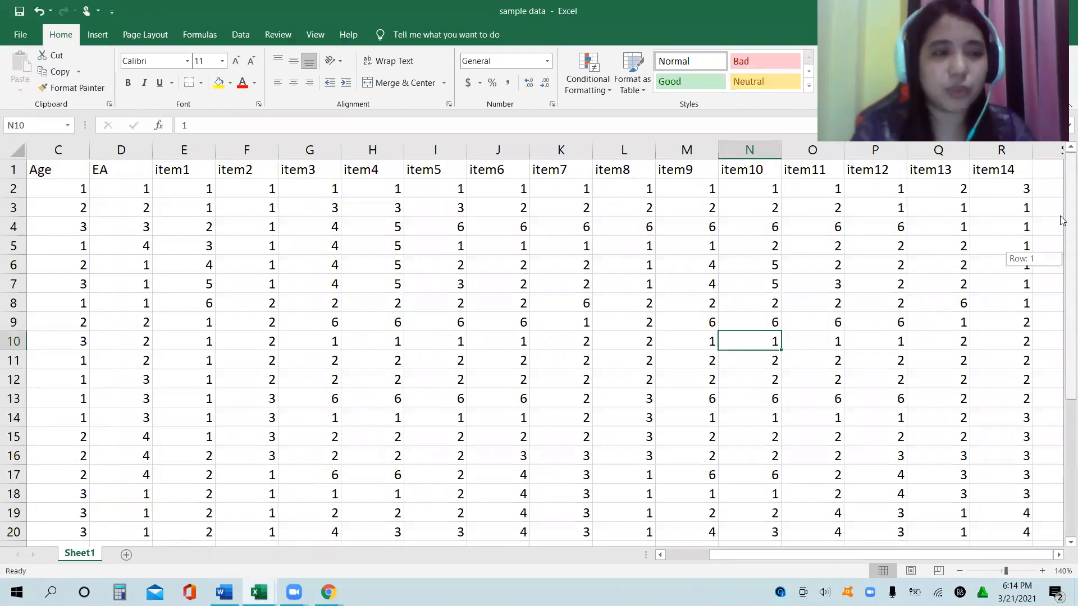
- Go through the respondent records down the No column and return to cell A1
click(65, 171)
key(Left)
key(Left)
key(Down)
key(Down)
key(Down)
key(Down)
key(Down)
key(Down)
key(Down)
key(Down)
key(Down)
key(Down)
key(Down)
key(Down)
key(Down)
key(Down)
key(Down)
key(Down)
key(Down)
key(Down)
key(Down)
key(Down)
key(Down)
key(Down)
key(Down)
key(Down)
key(Down)
key(Down)
key(Down)
key(Down)
key(Down)
key(Down)
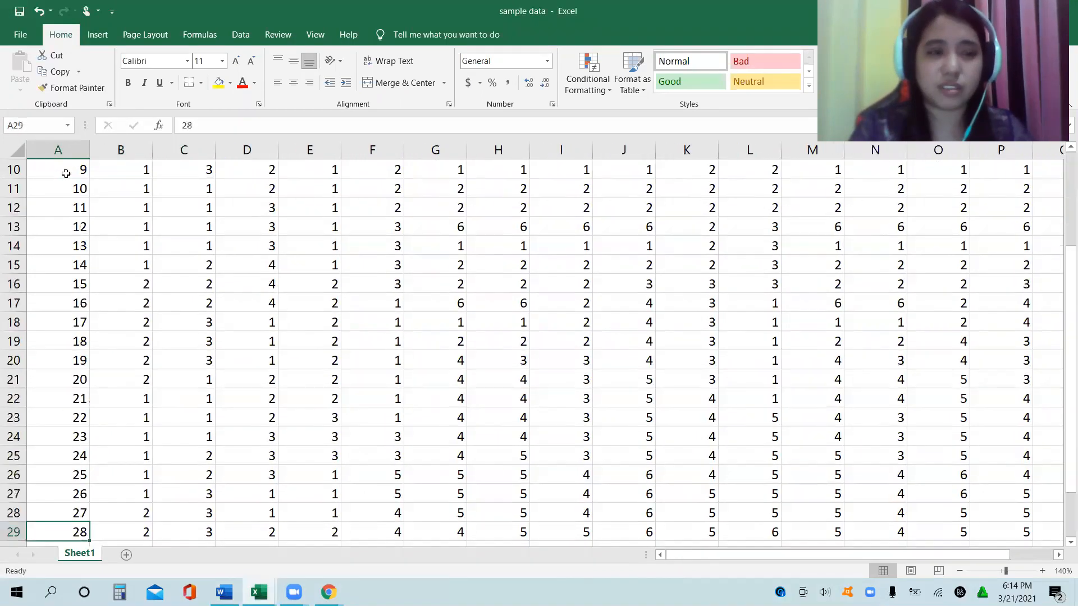
key(Up)
key(Up)
key(Up)
key(Up)
key(Up)
key(Up)
key(Up)
key(Up)
key(Up)
key(Up)
key(Up)
key(Up)
key(Up)
key(Up)
key(Up)
key(Up)
key(Up)
key(Up)
key(Up)
key(Up)
key(Up)
key(Up)
key(Up)
key(Up)
key(Up)
key(Up)
key(Up)
key(Up)
key(Up)
key(Up)
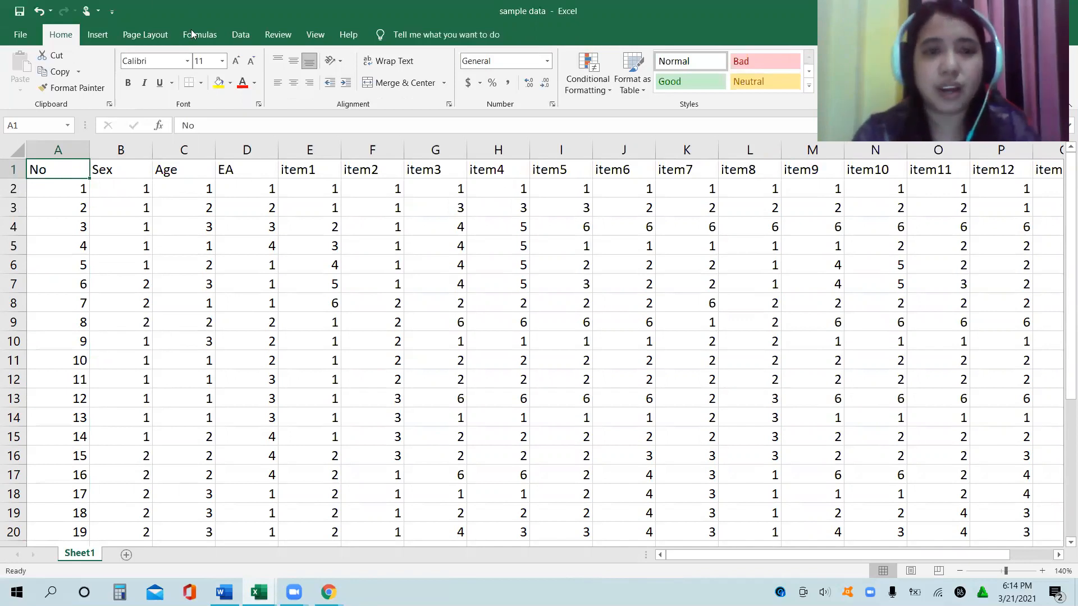
- Minimise the Excel workbook and the Word questionnaire to reveal the desktop
drag(191, 29, 199, 181)
click(467, 176)
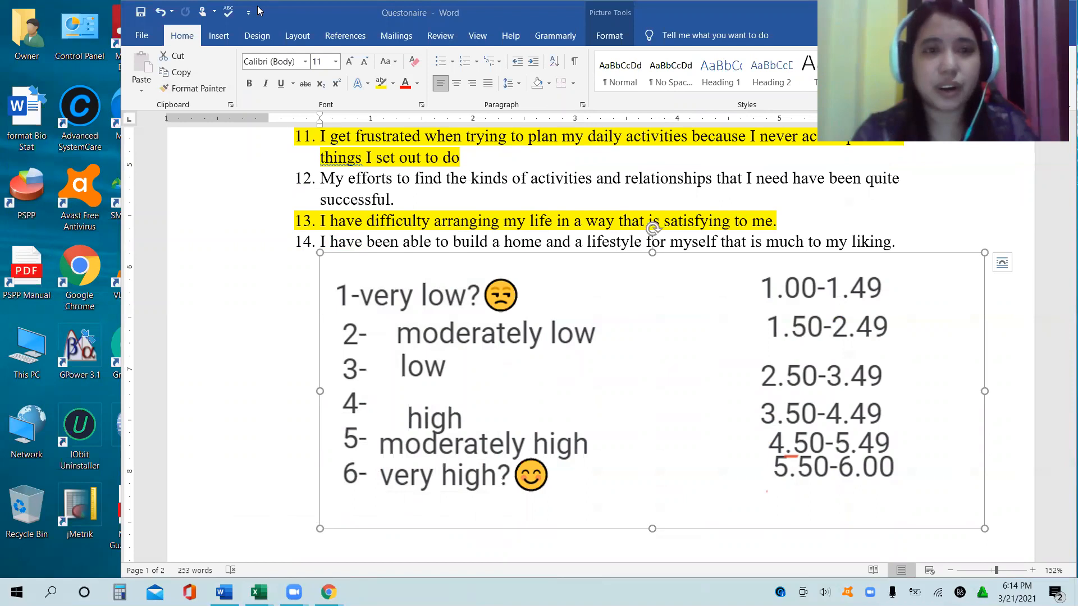
drag(260, 11, 247, 225)
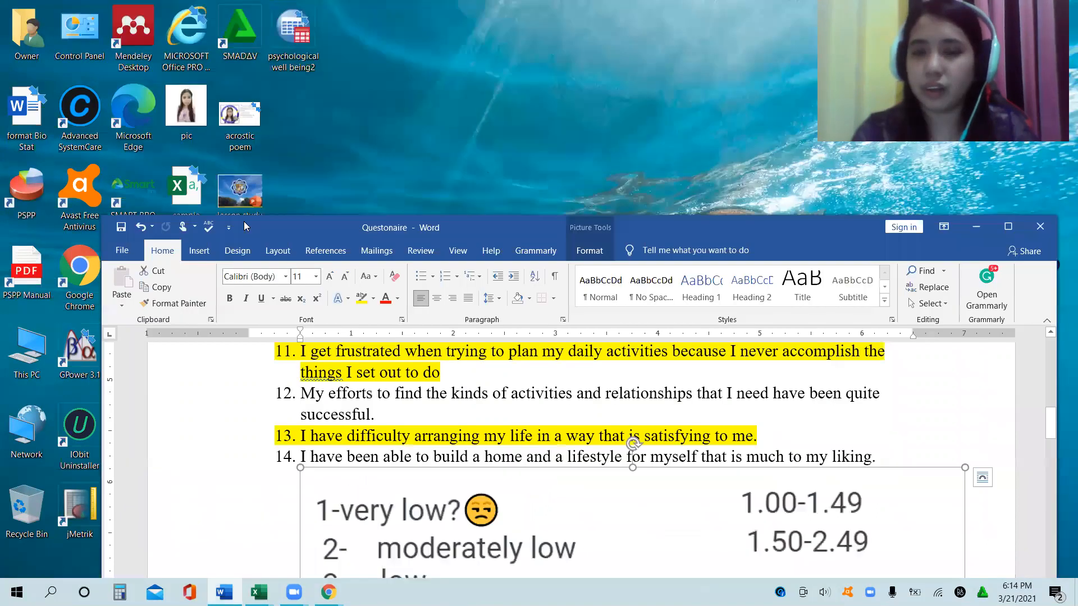
click(976, 231)
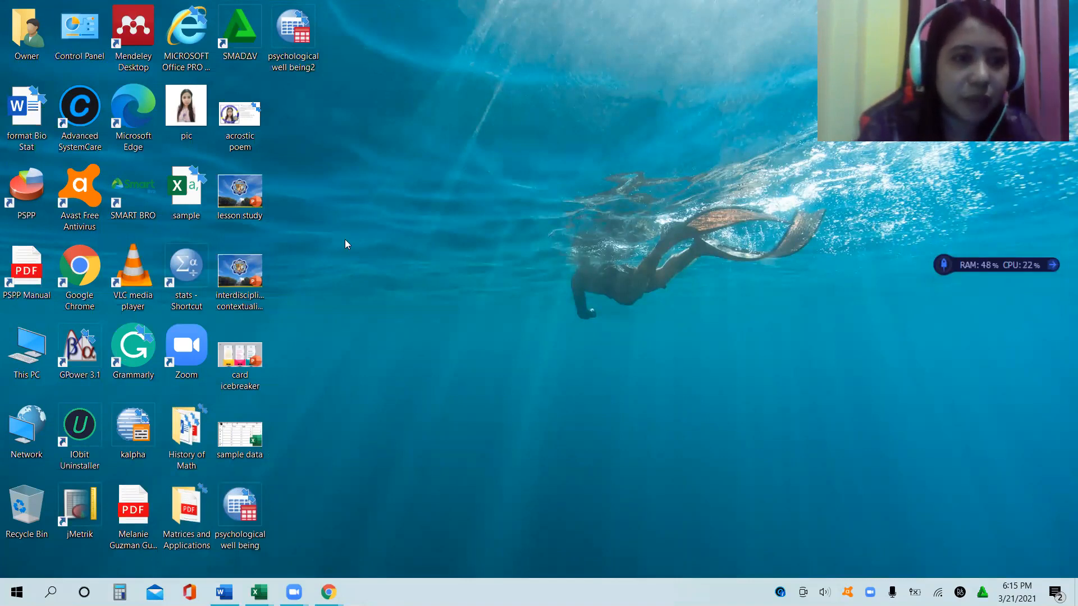
- Start SPSS Statistics from the stats shortcut on the desktop and dismiss its startup dialog
double_click(192, 270)
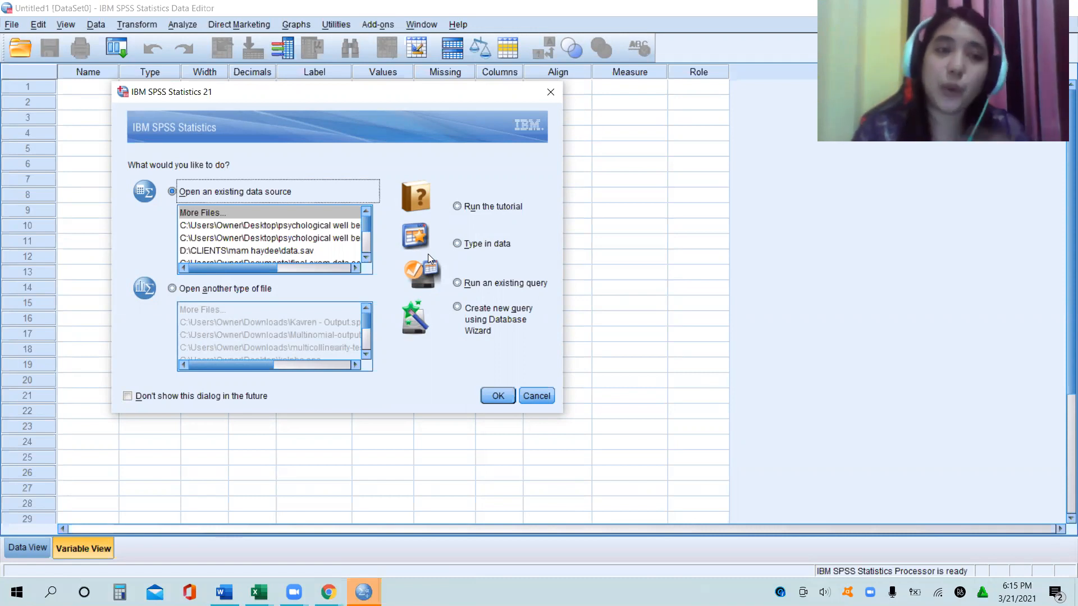
click(552, 92)
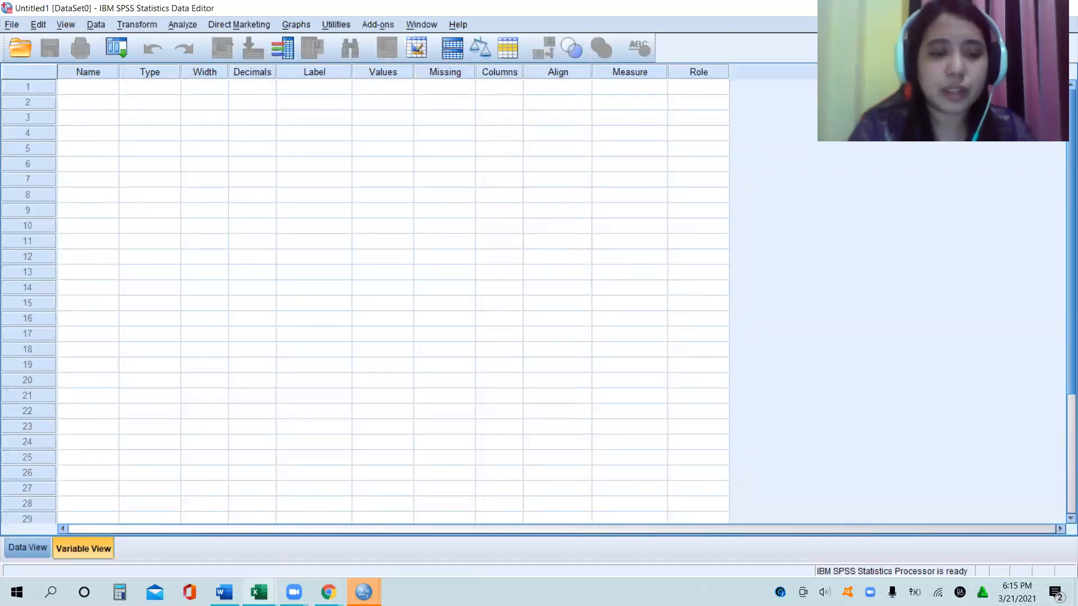
- Switch back to the sample data workbook in Excel and close it
click(259, 592)
click(191, 549)
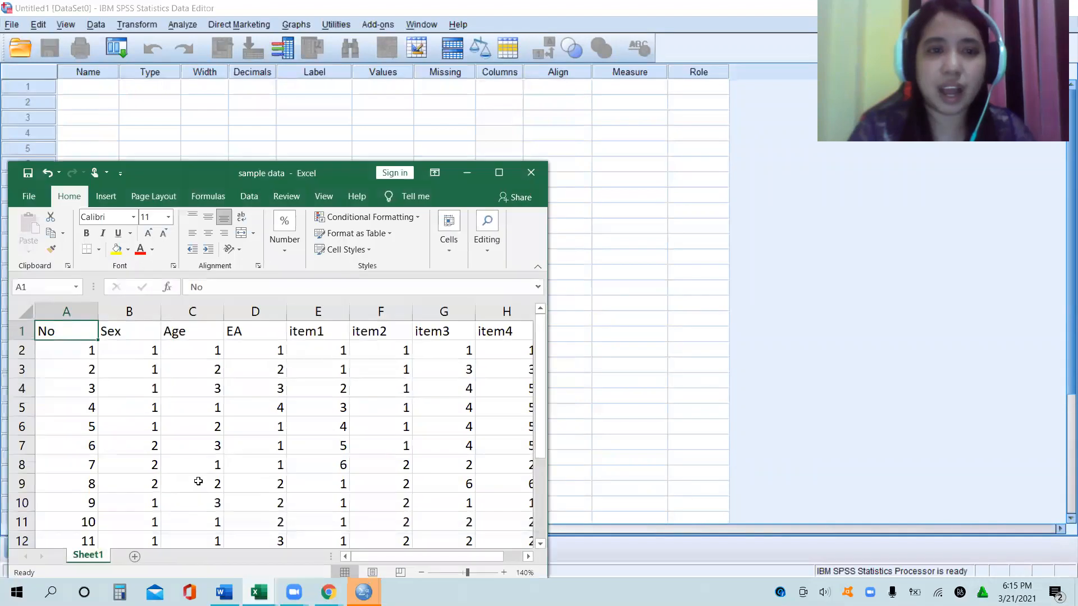
click(499, 177)
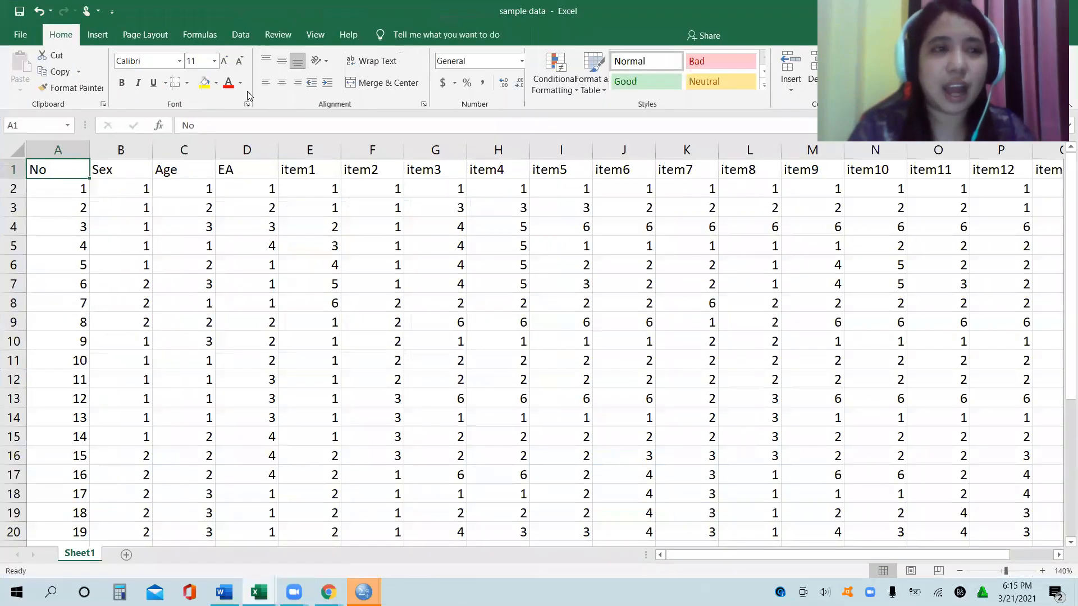
click(21, 40)
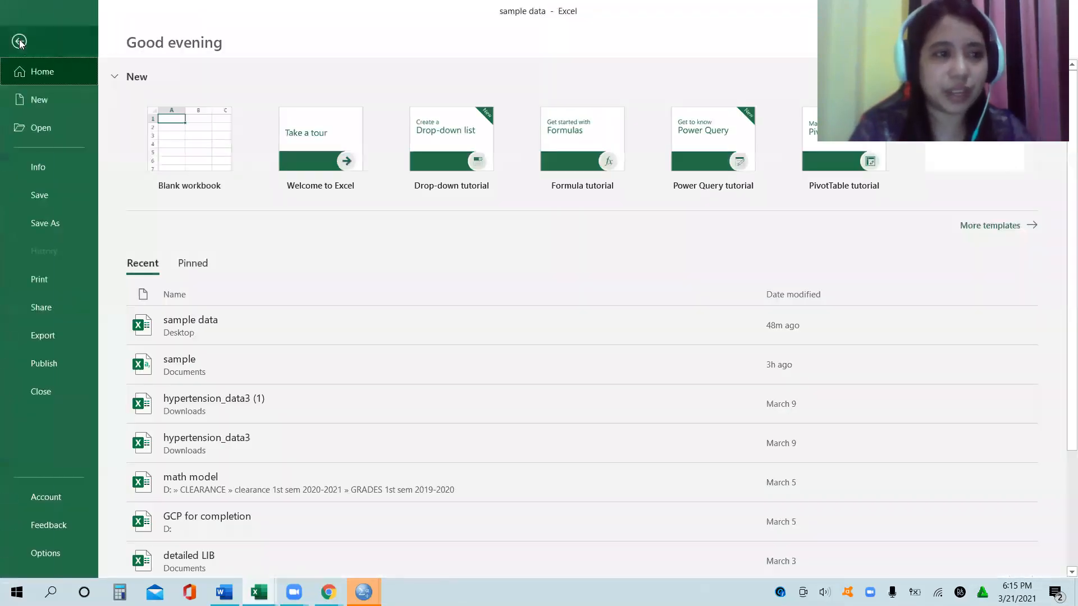
click(19, 42)
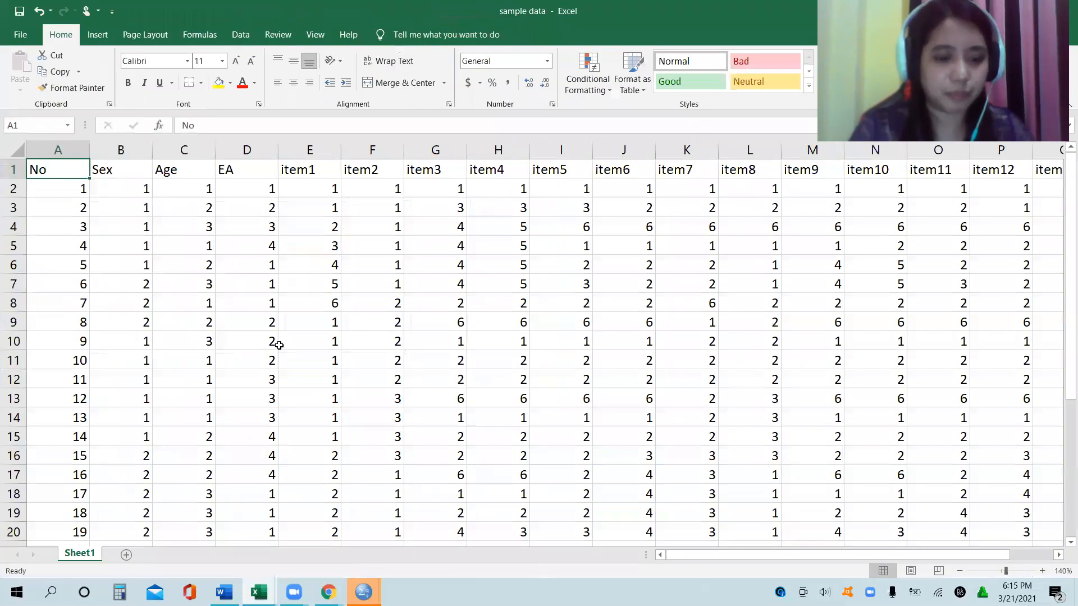
click(462, 299)
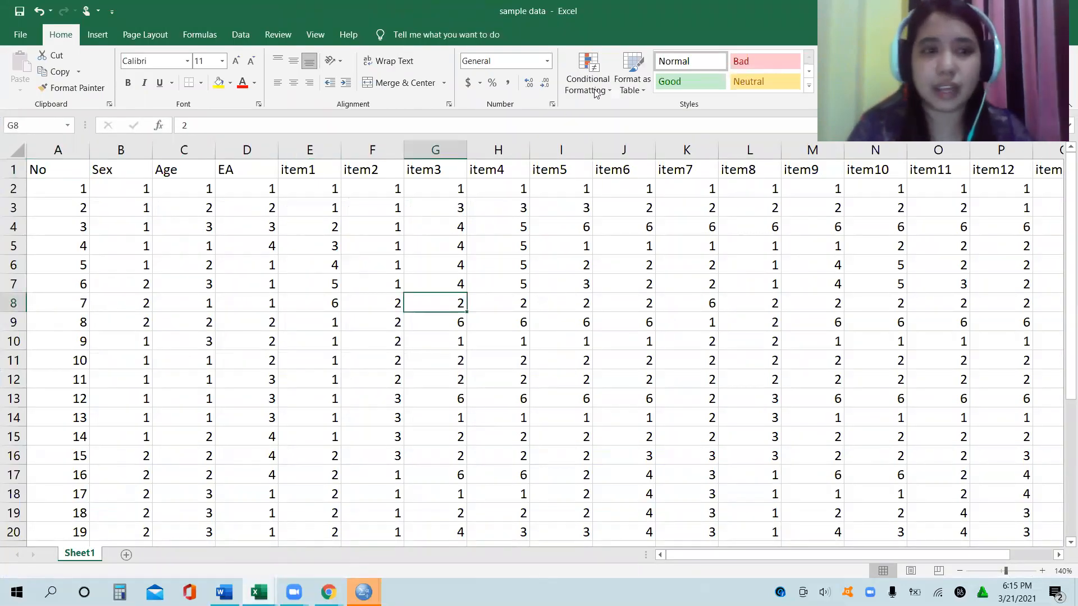
double_click(247, 7)
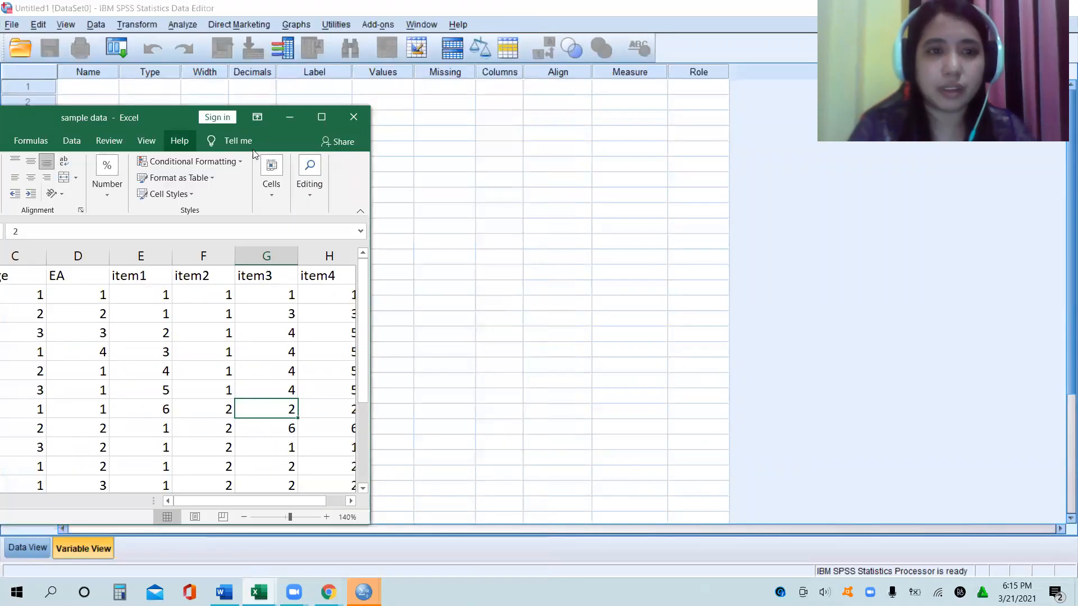
click(356, 112)
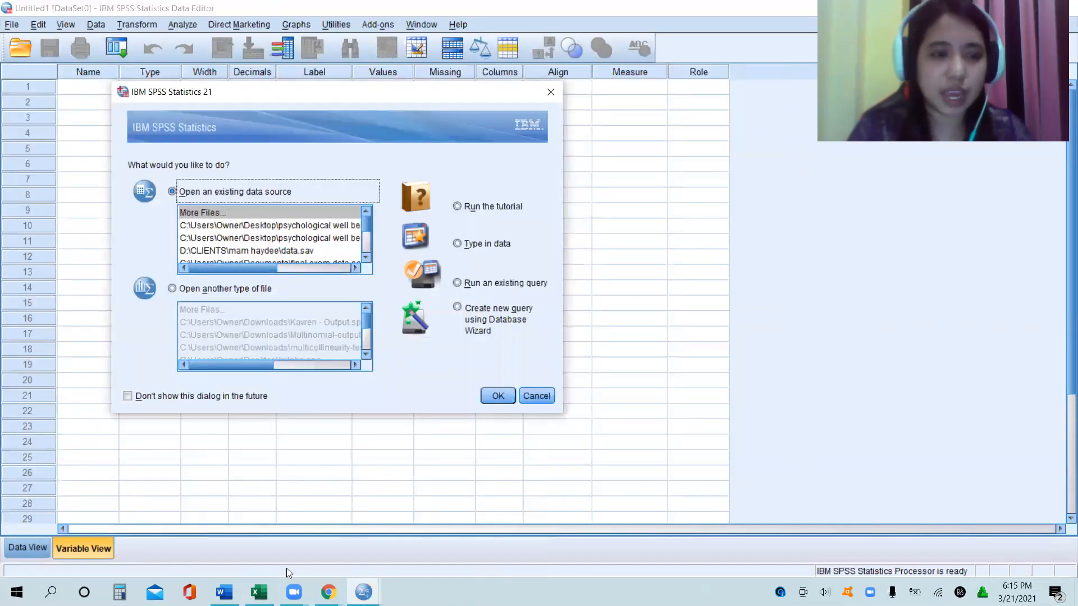
- Open the Desktop folder in File Explorer and locate the sample data Excel workbook
key(super)
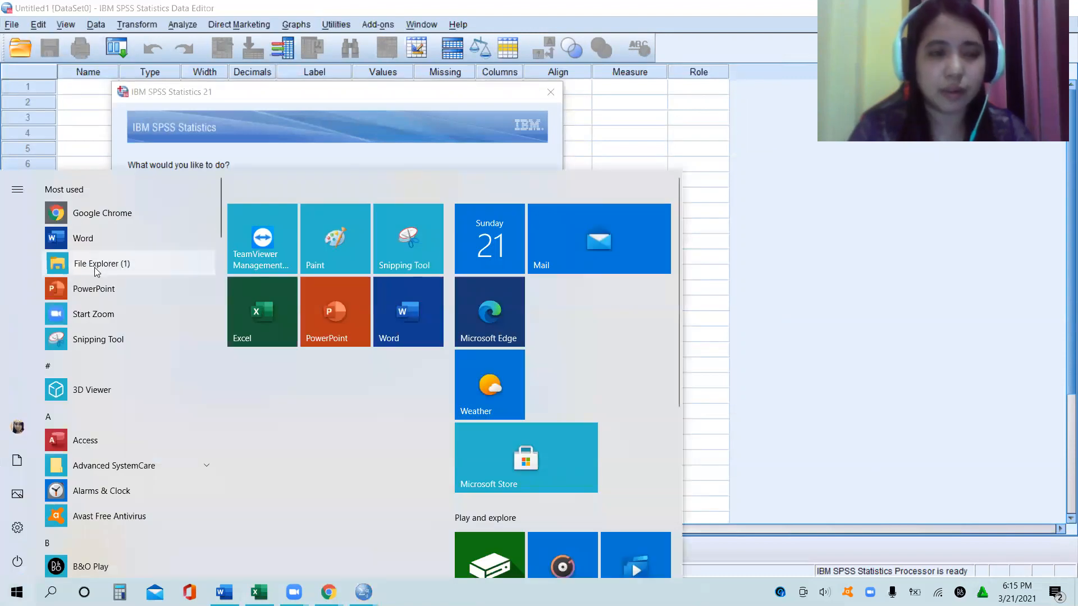
click(97, 269)
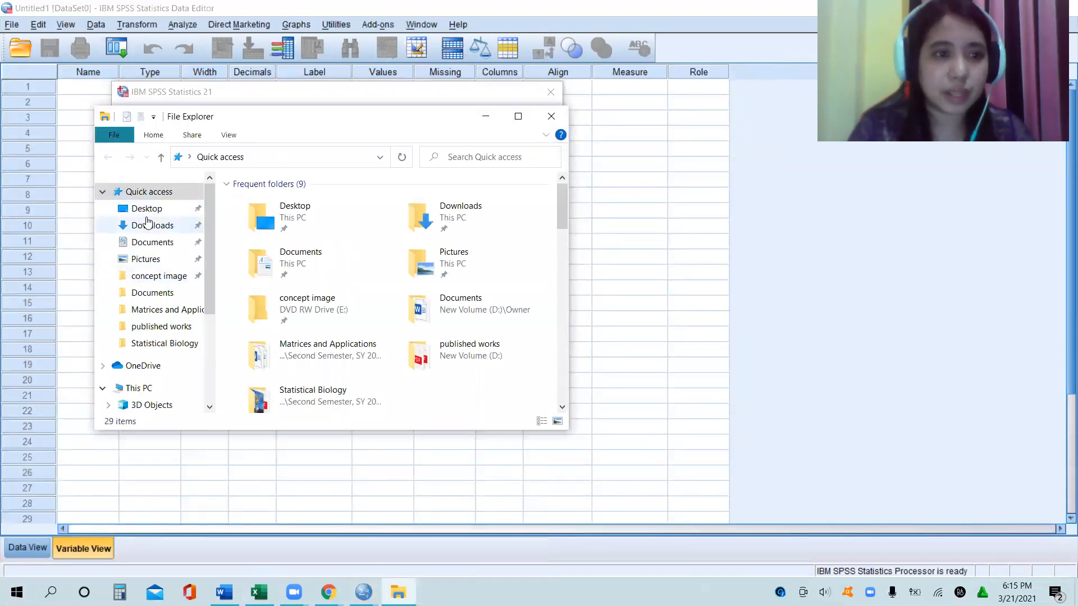
click(146, 209)
click(525, 116)
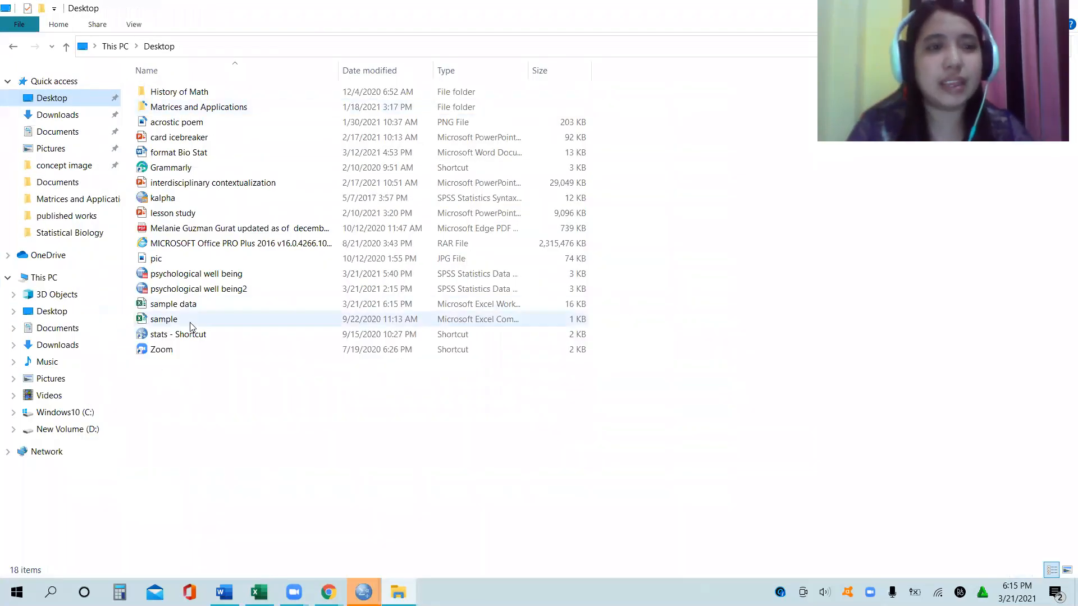
click(173, 308)
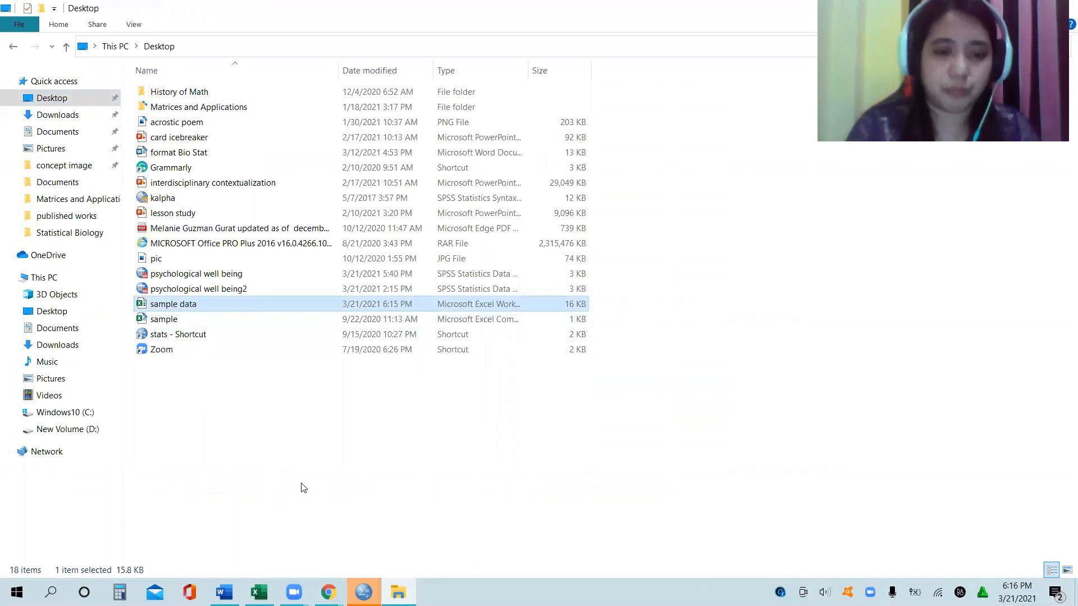
click(303, 488)
- Close the duplicate untitled SPSS Data Editor and confirm exiting that instance
click(363, 592)
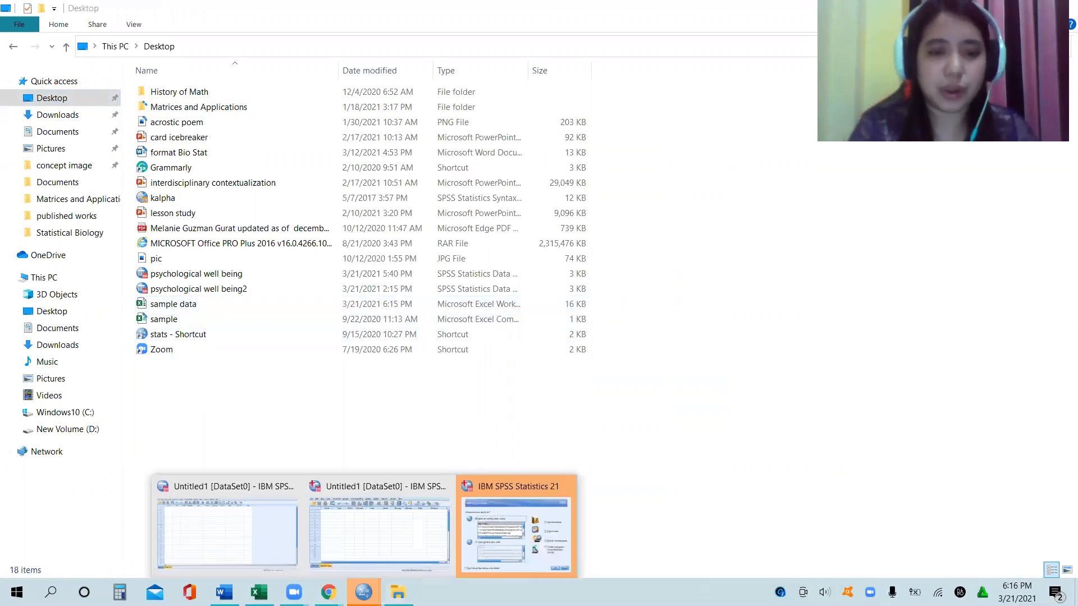
click(368, 553)
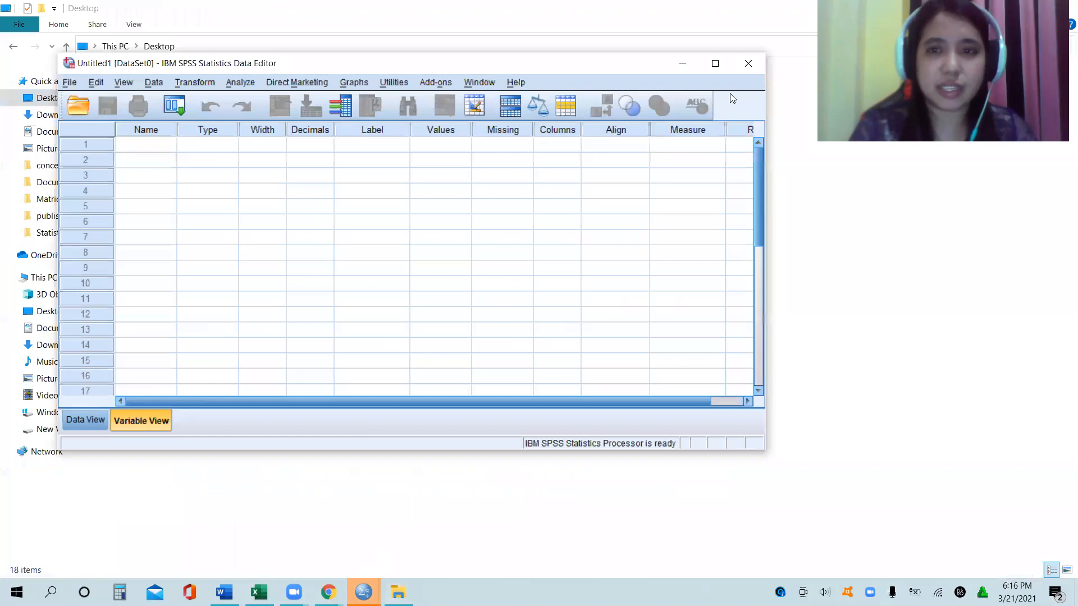
click(749, 64)
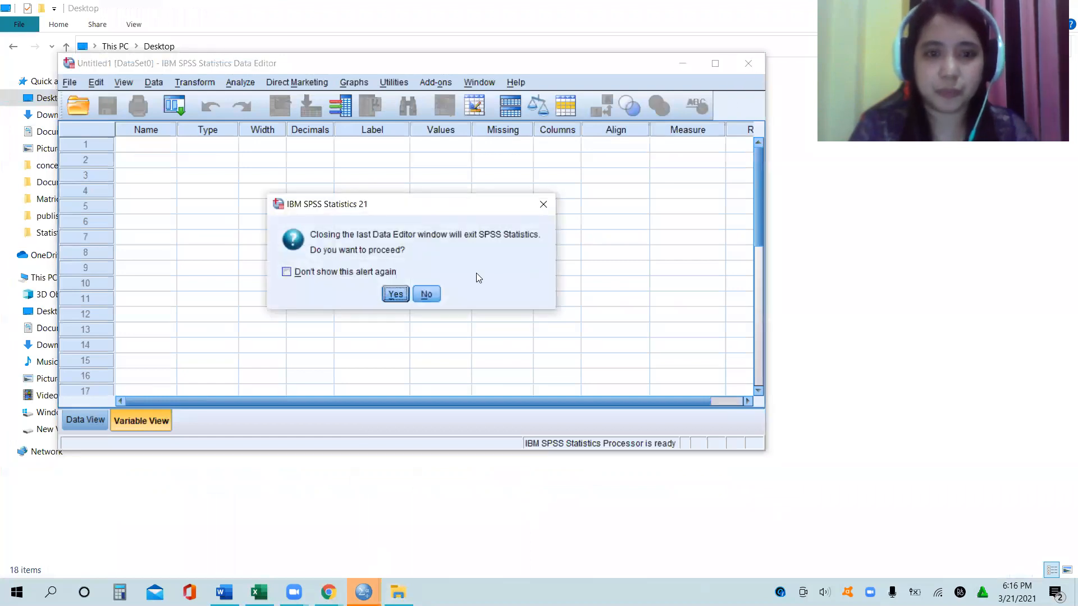
click(395, 294)
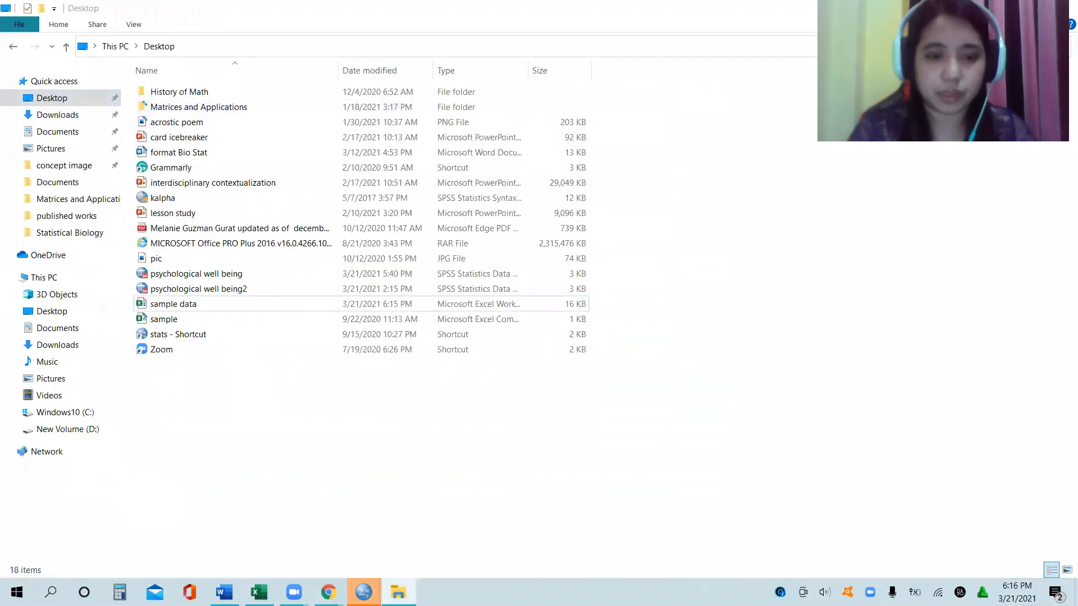
- Switch to the remaining SPSS instance, cancel its startup dialog and select the Values cell in row 17 of the empty Data Editor
mouse_move(364, 593)
click(306, 557)
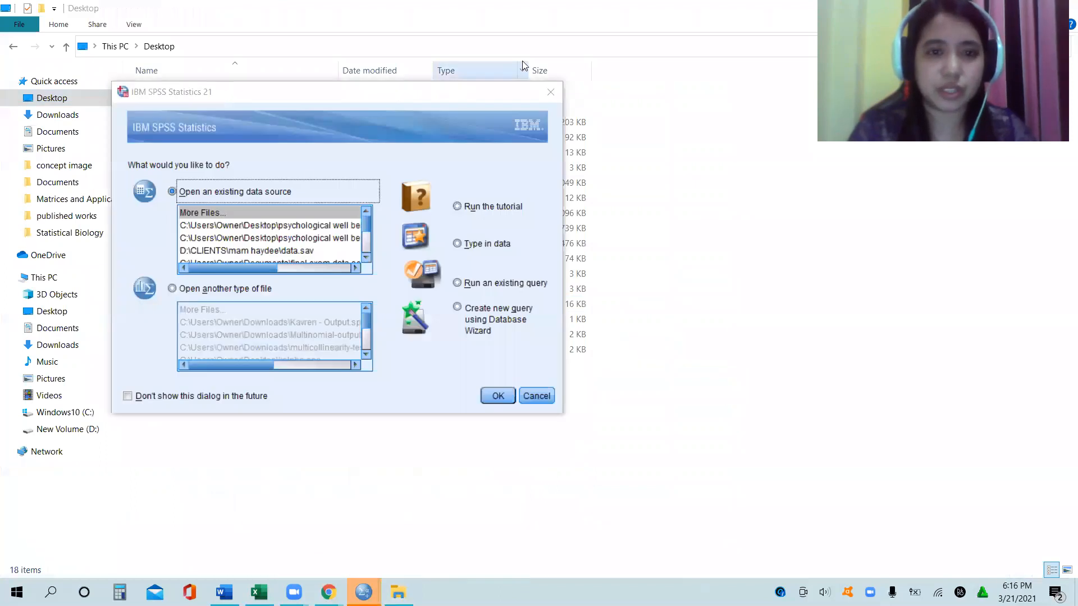
click(537, 396)
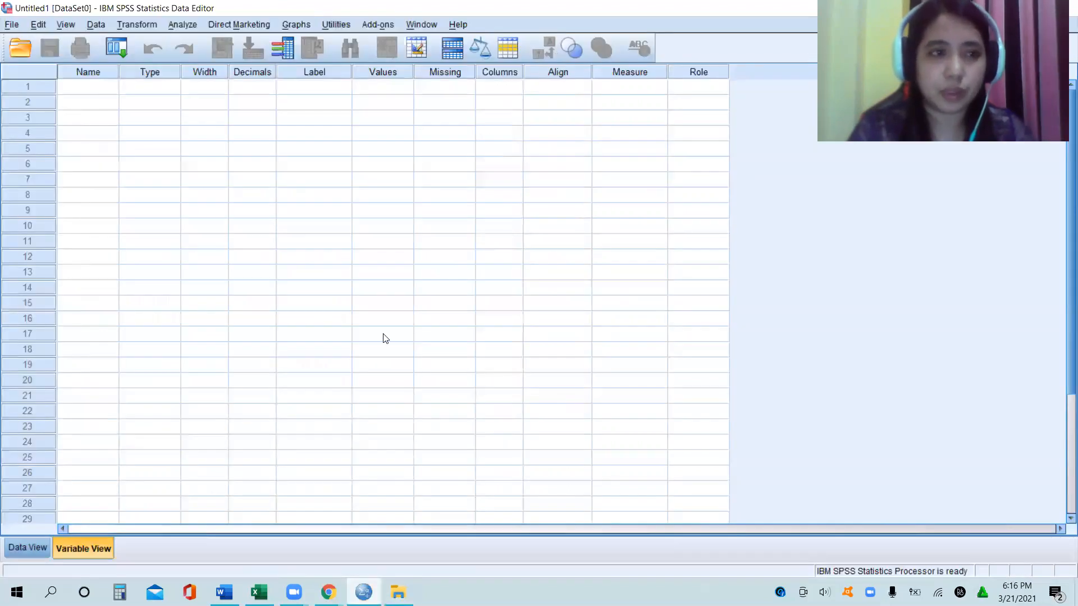
click(385, 339)
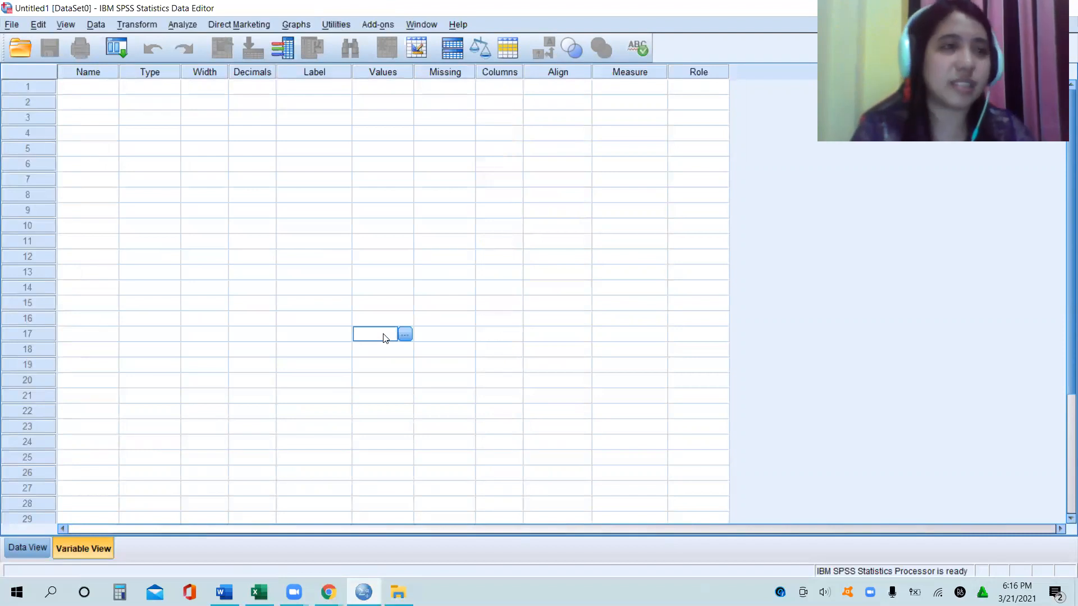
- Start opening an existing data file and browse to the Desktop folder
click(11, 24)
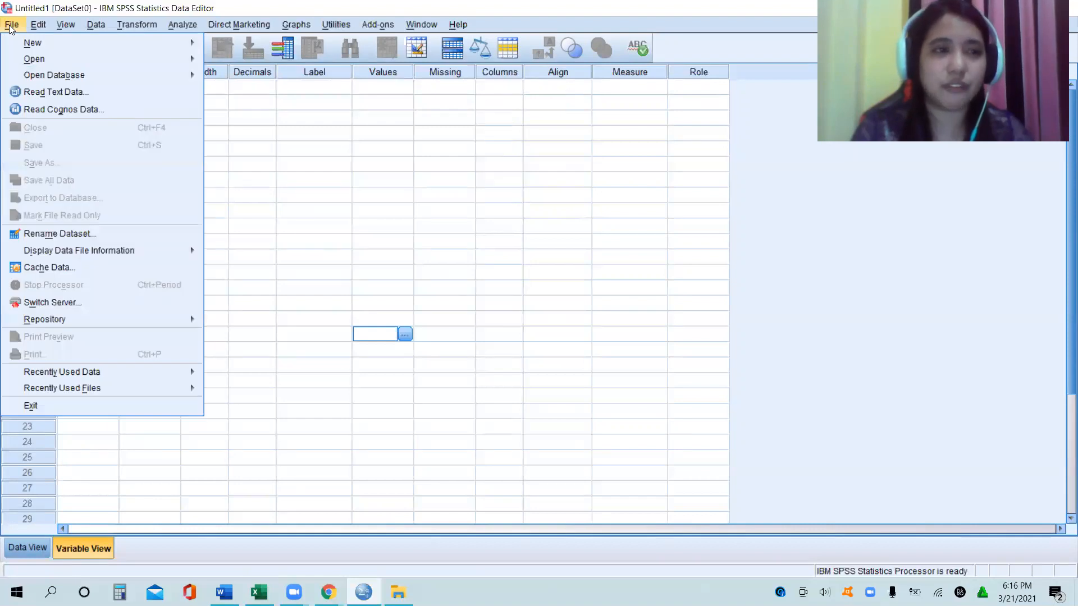
mouse_move(32, 56)
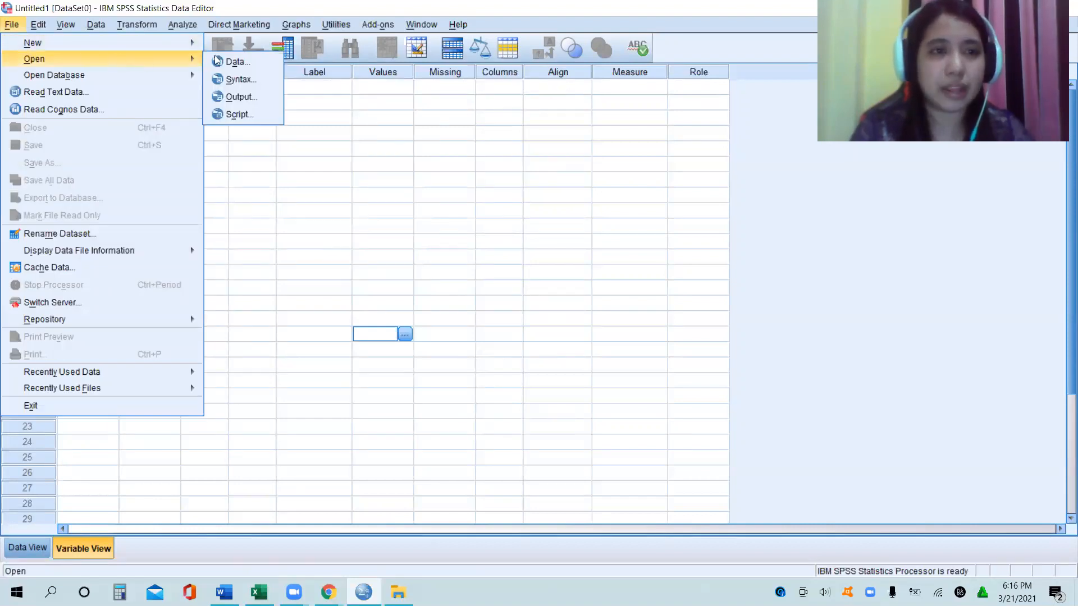
click(259, 63)
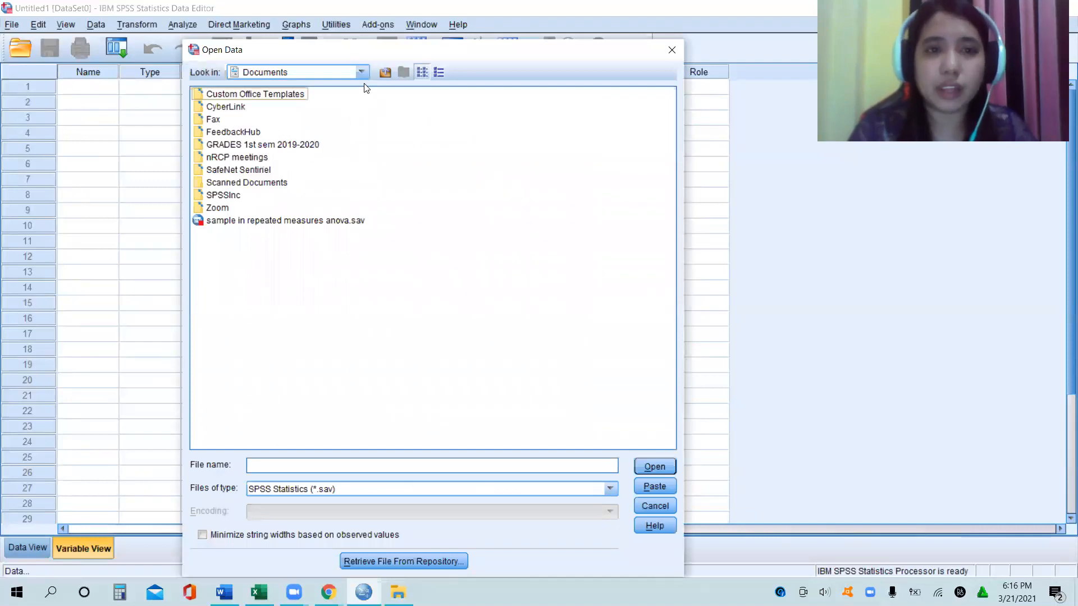
click(363, 73)
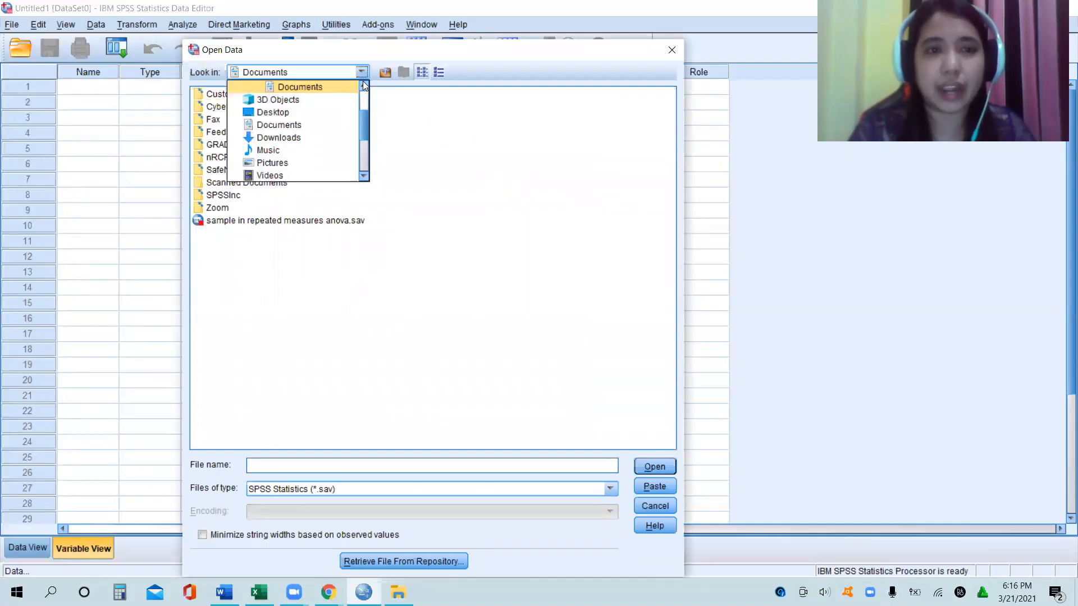
scroll(363, 81, up, 1)
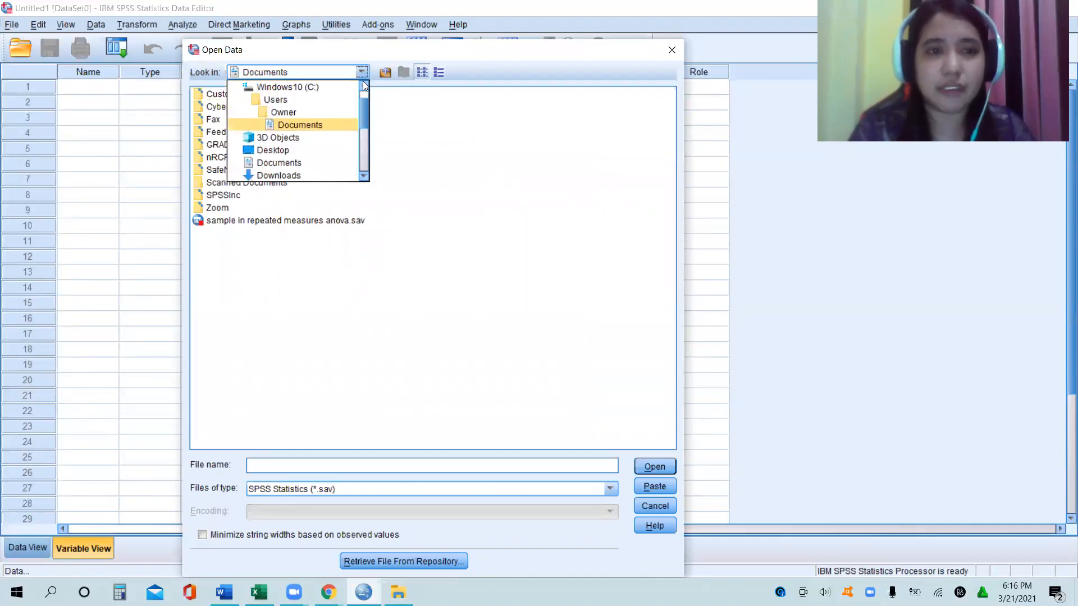
click(326, 150)
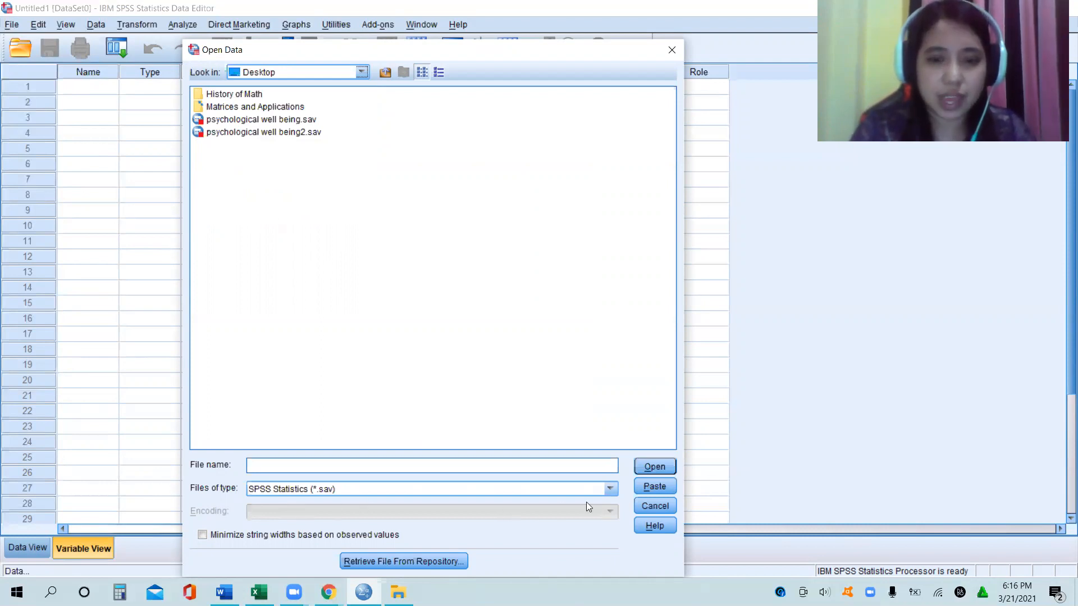
- Show Excel files in the Desktop folder and open sample data.xlsx
click(611, 490)
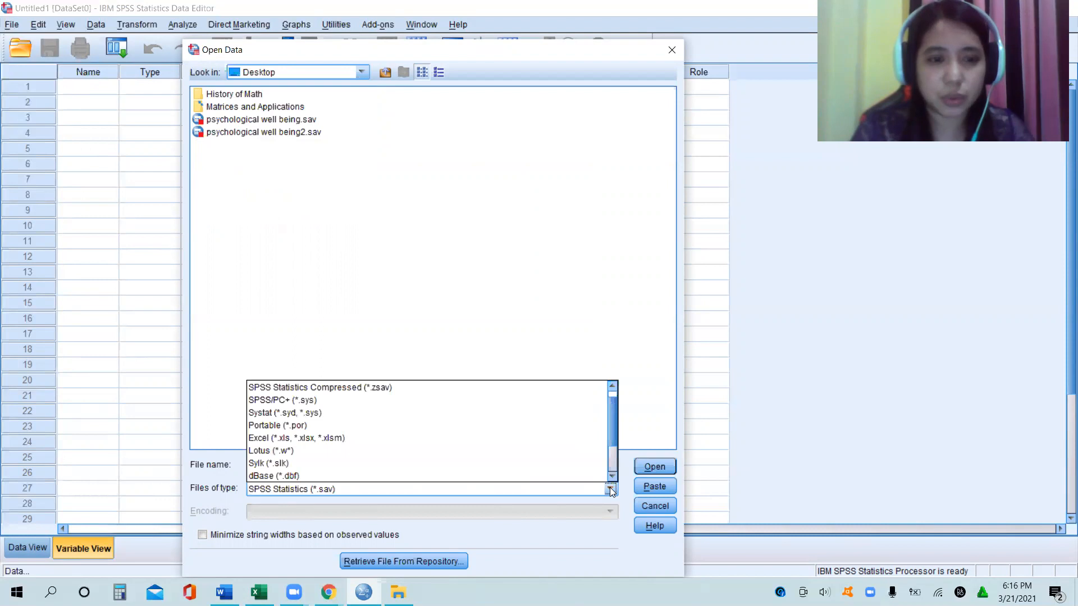
click(576, 437)
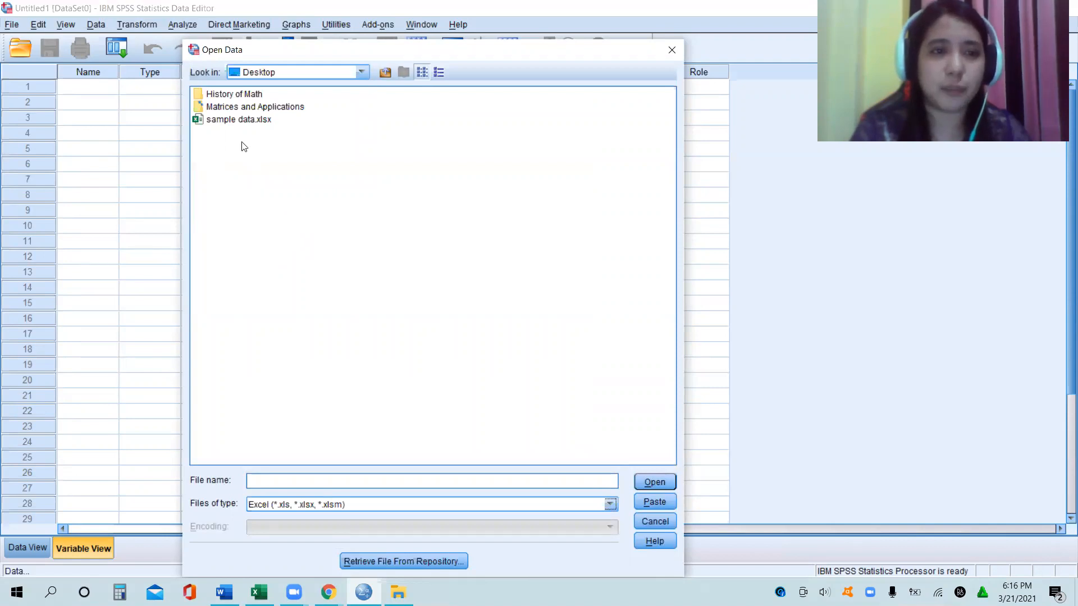
click(236, 119)
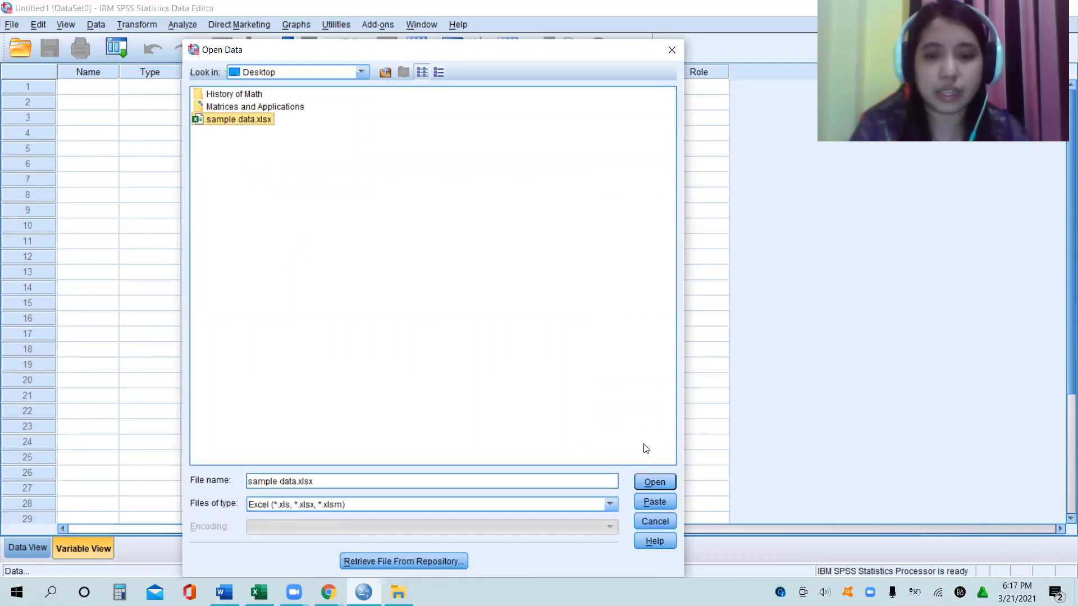
click(655, 482)
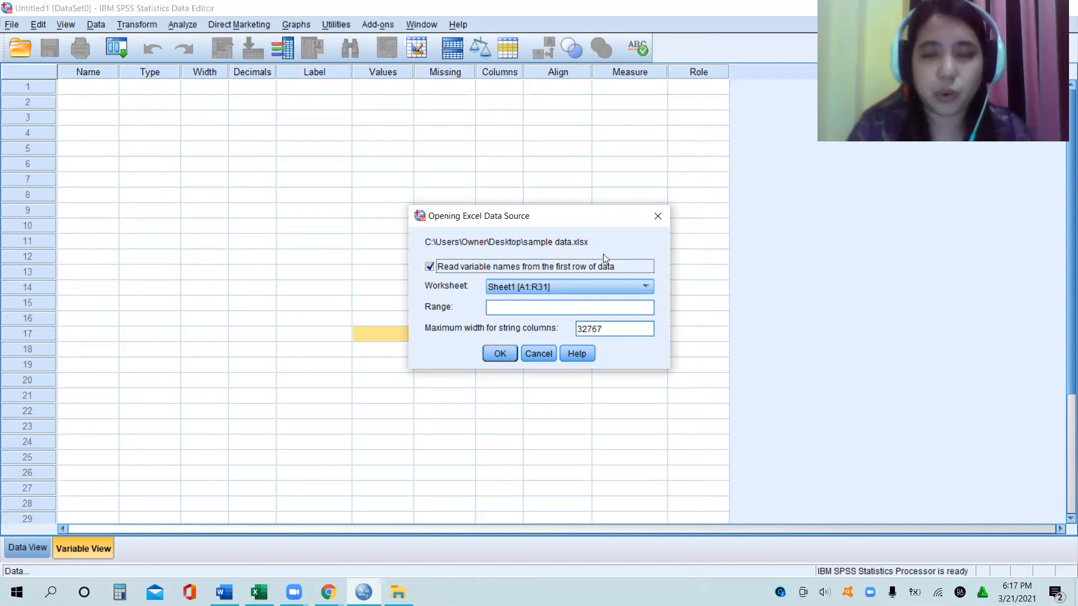
- Import worksheet Sheet1 [A1:R31] of the workbook, reading variable names from the first row of data
click(602, 288)
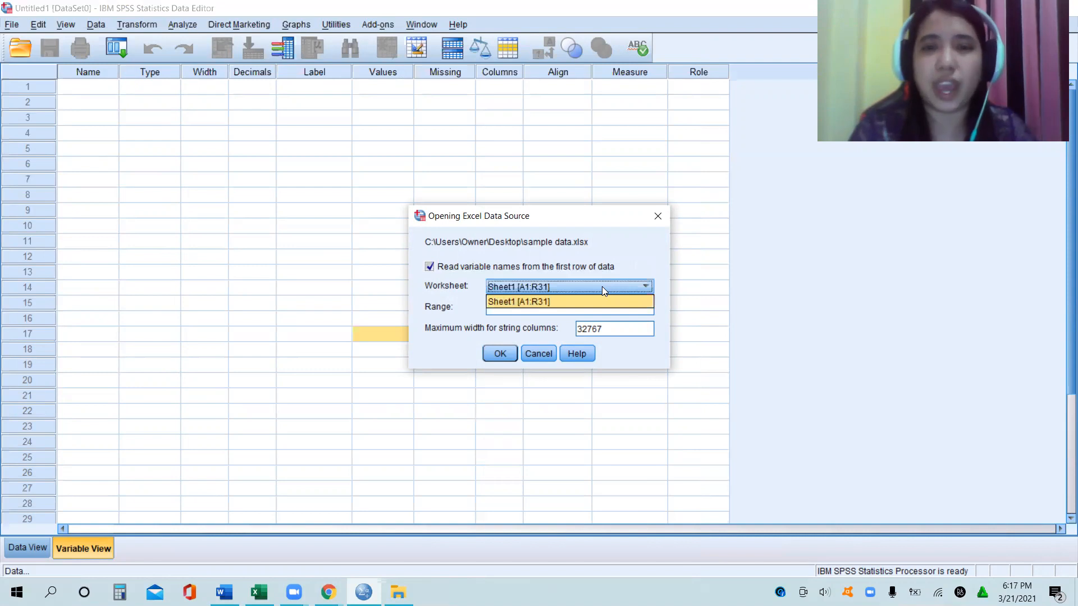
click(602, 287)
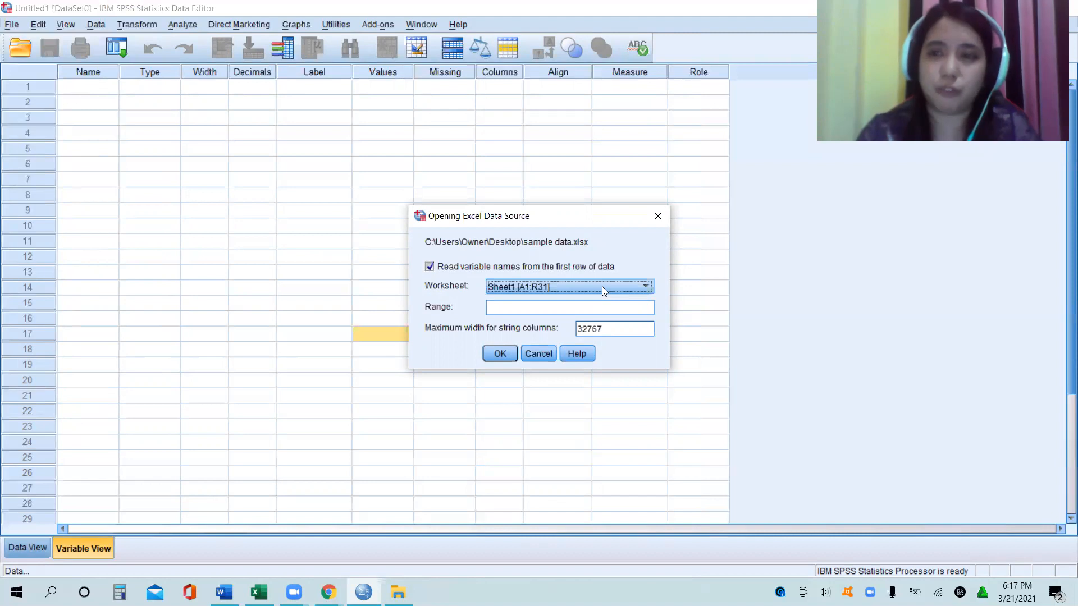
click(500, 354)
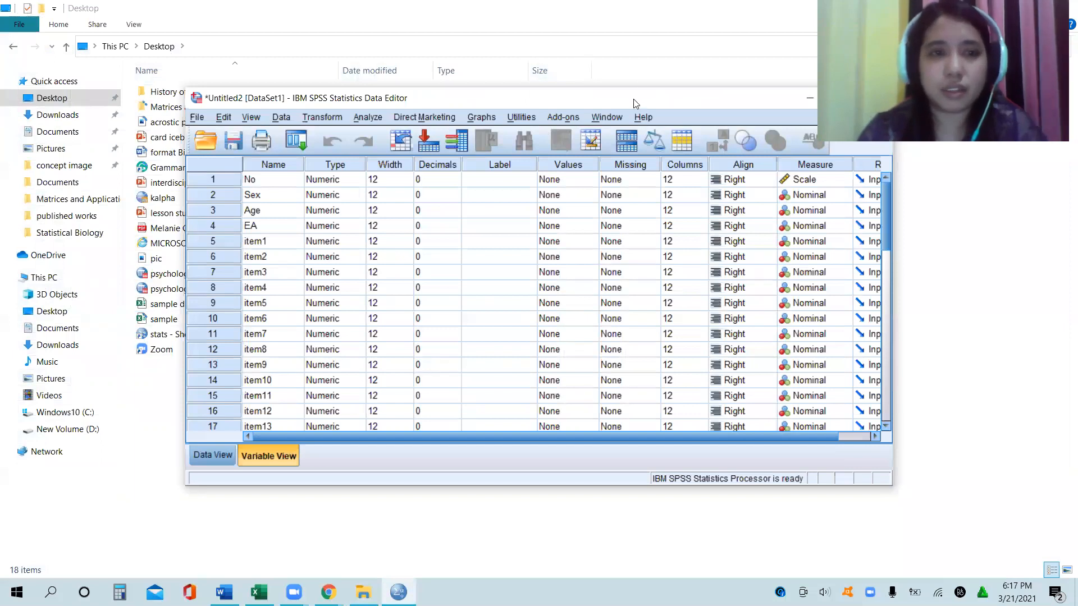
- Maximize the imported dataset's window and review both its variable definitions and its data values
drag(645, 100, 464, 16)
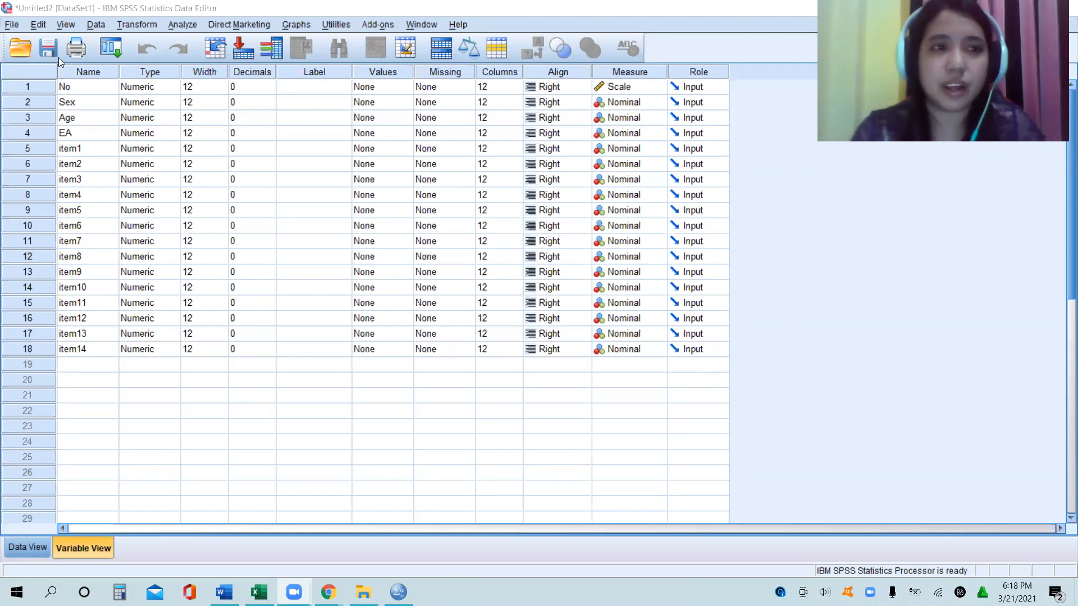
click(21, 548)
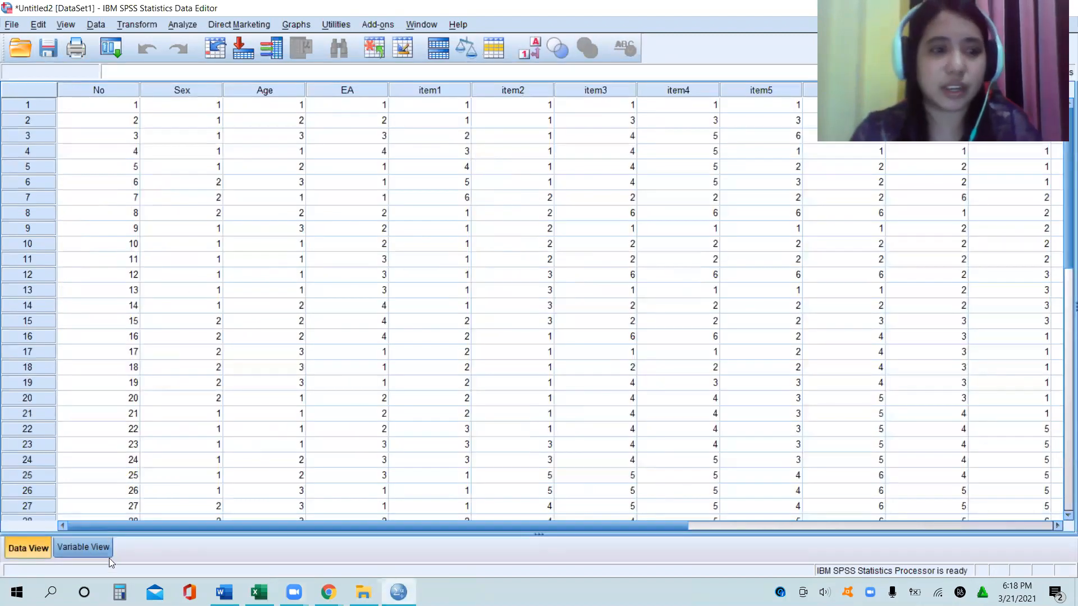
click(89, 551)
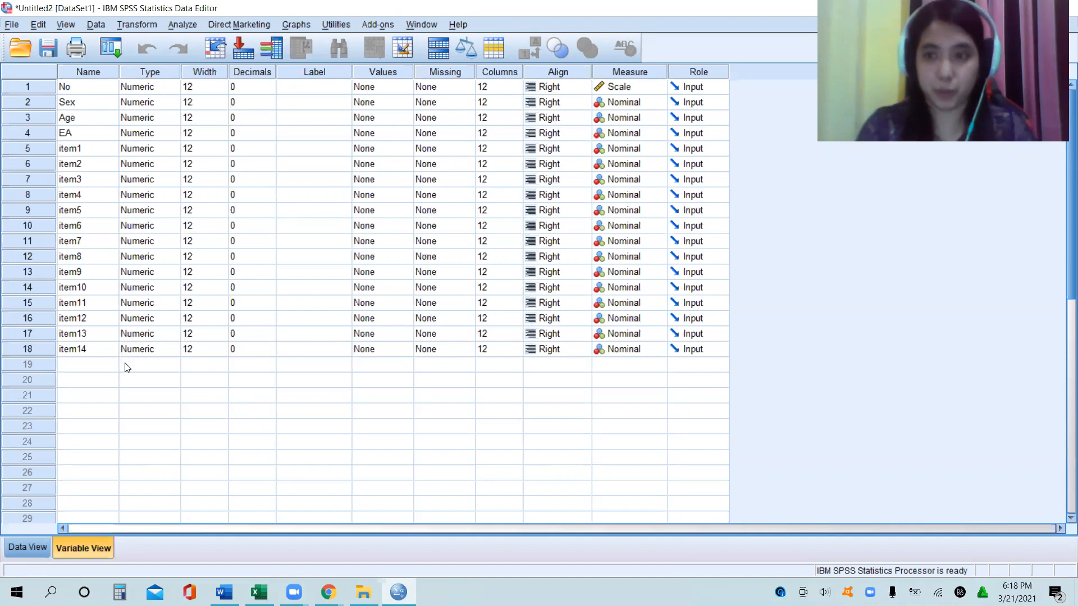
click(15, 547)
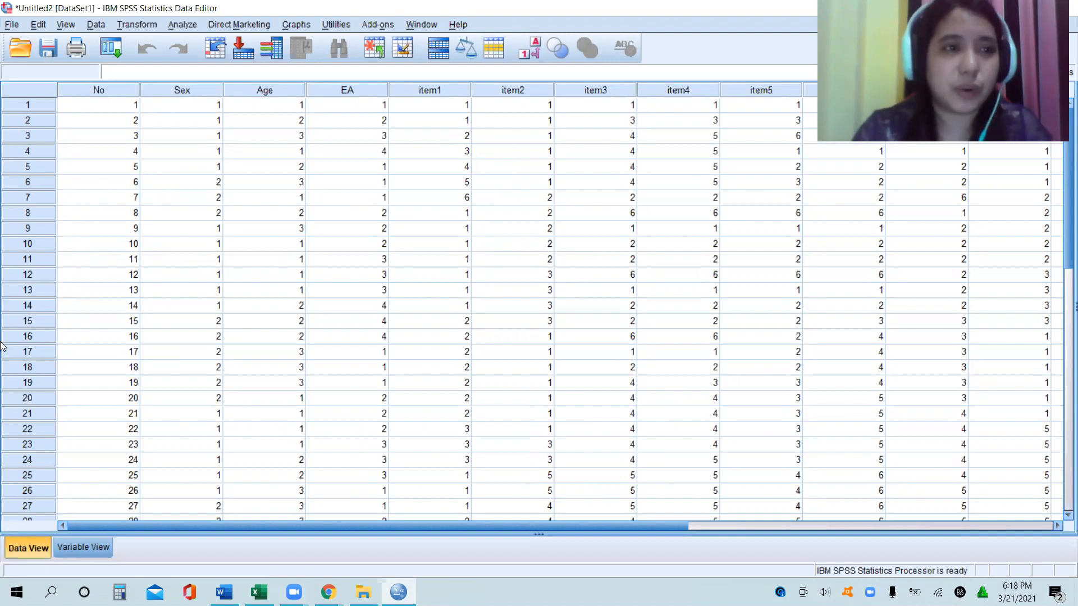
- Save the imported dataset on the Desktop as an SPSS Statistics file named Environmental Mastery in SPSS
click(12, 27)
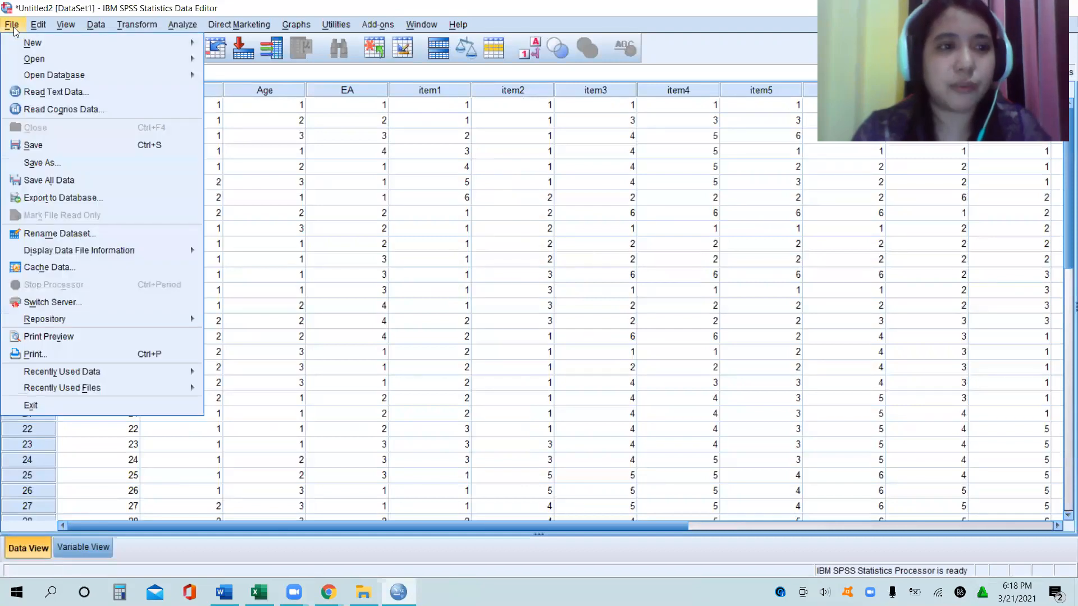
click(55, 163)
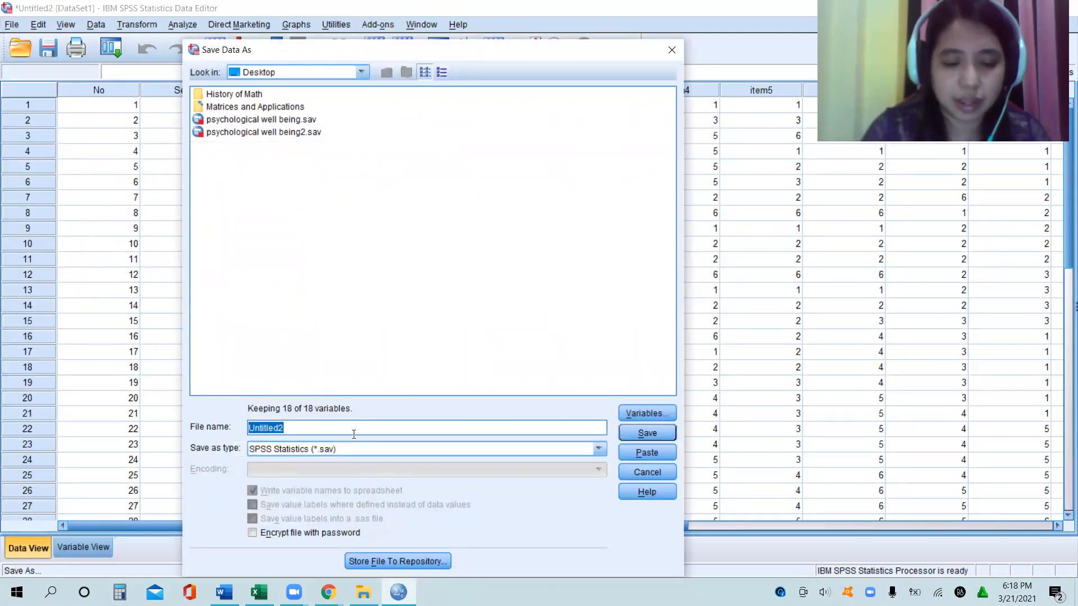
text(Environmenta)
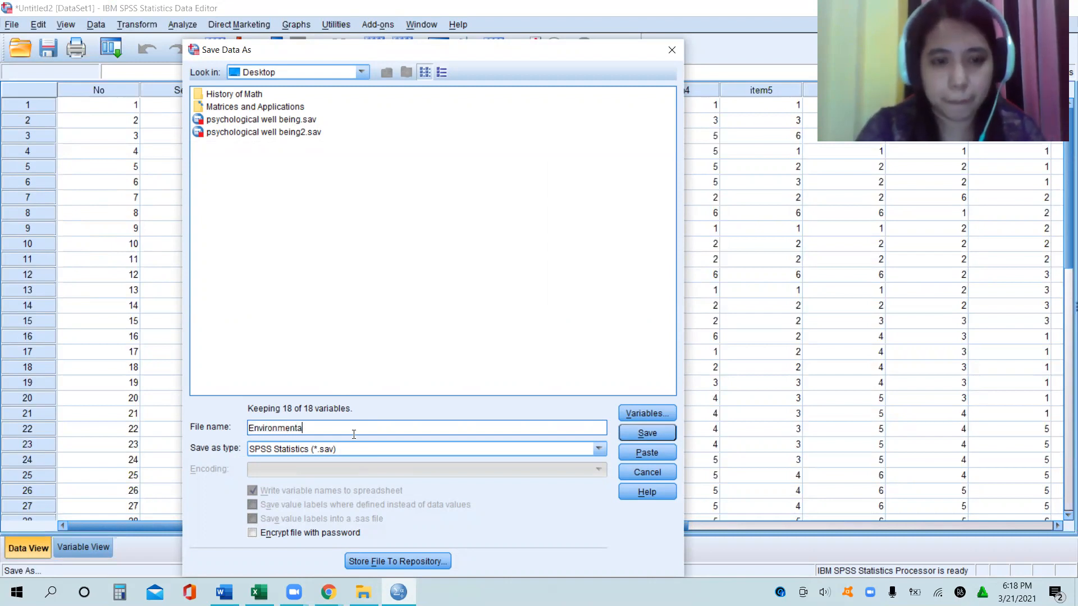
text(l Master)
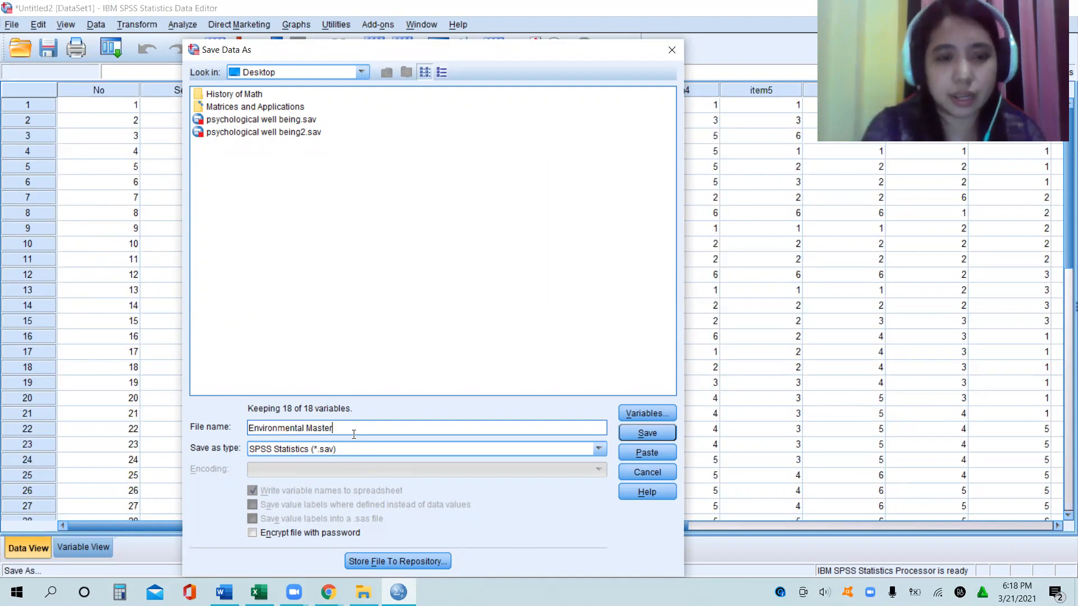
text(y in)
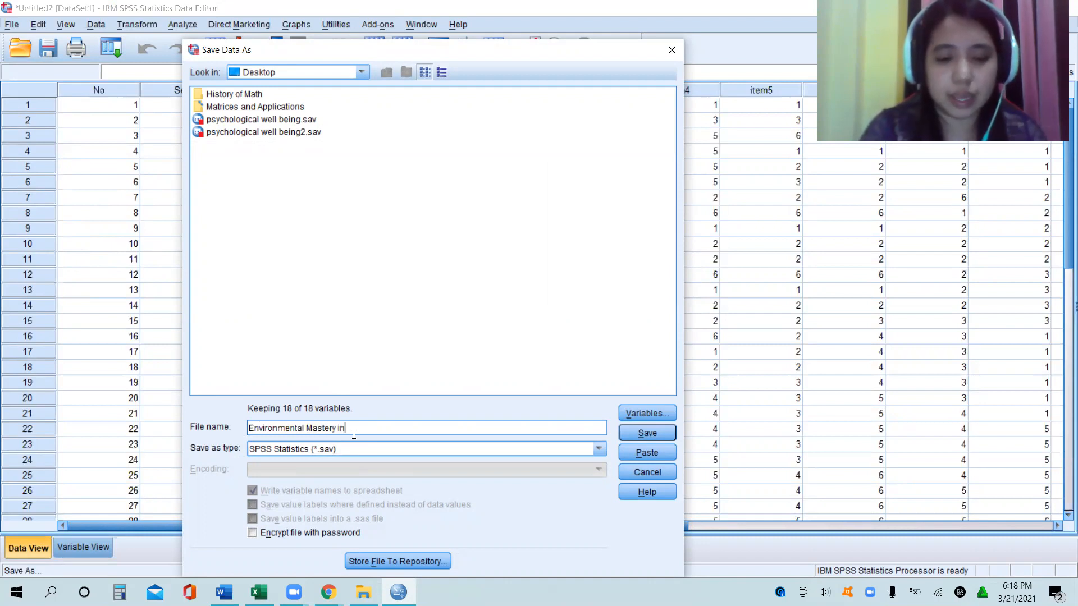
text( SPSS)
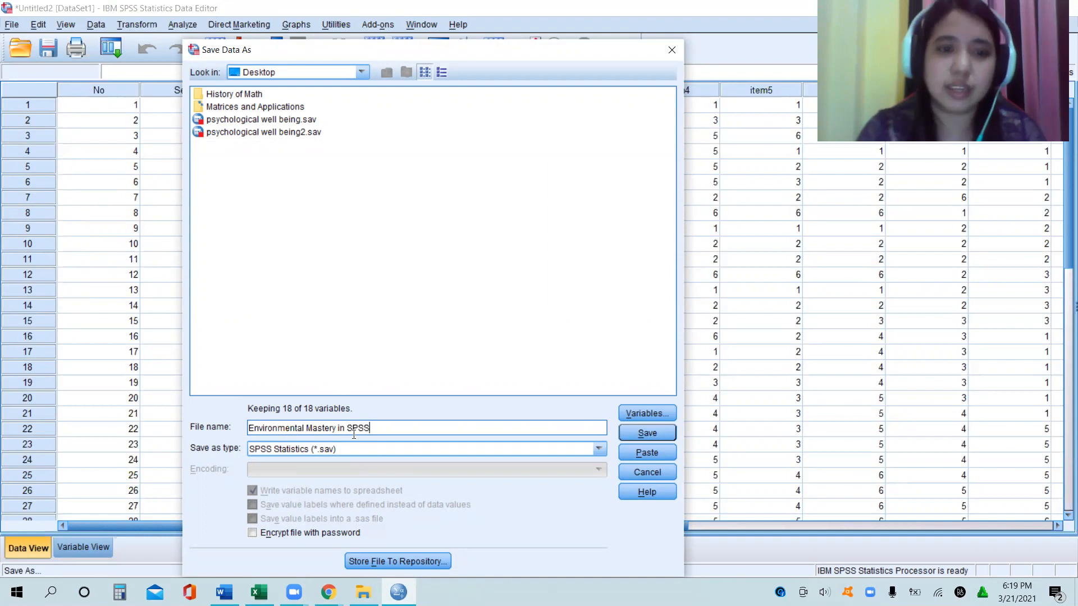
key(Return)
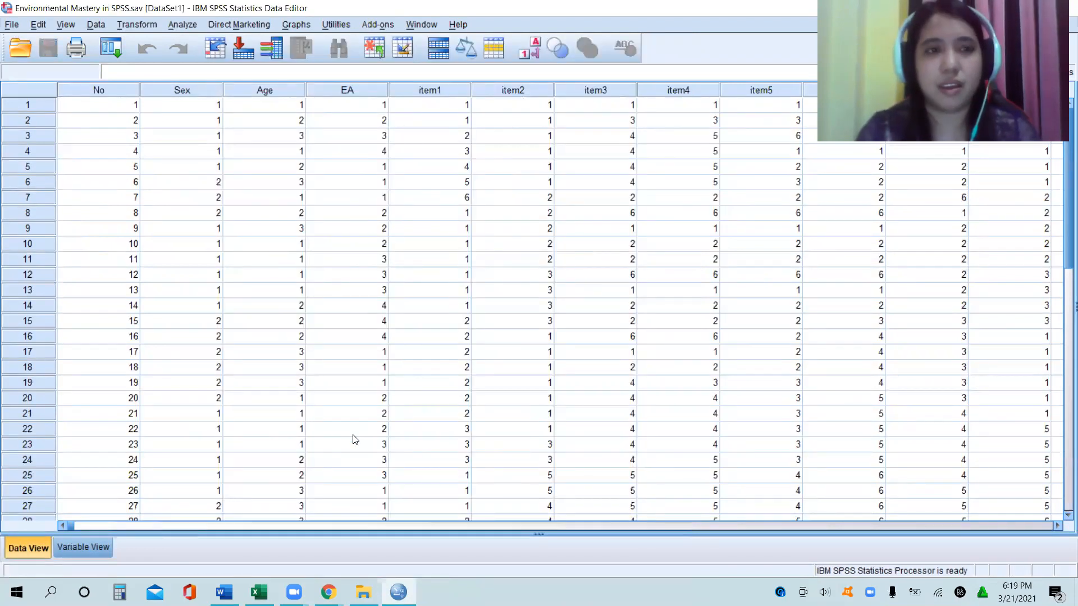
- Look over the saved dataset's columns through the final items and briefly check the Desktop folder behind its window
click(268, 275)
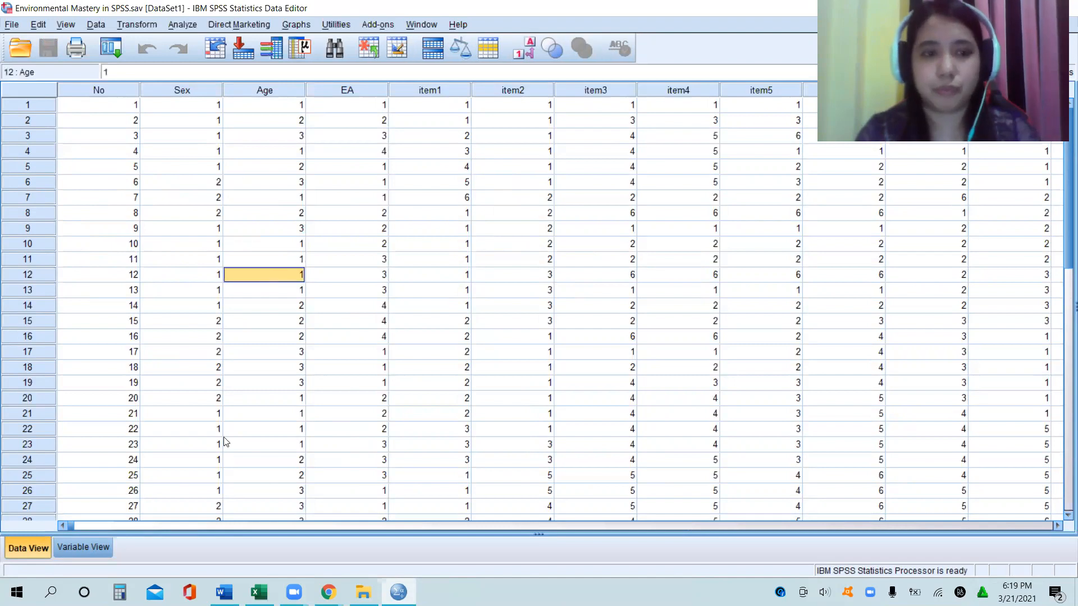
drag(68, 524, 1061, 466)
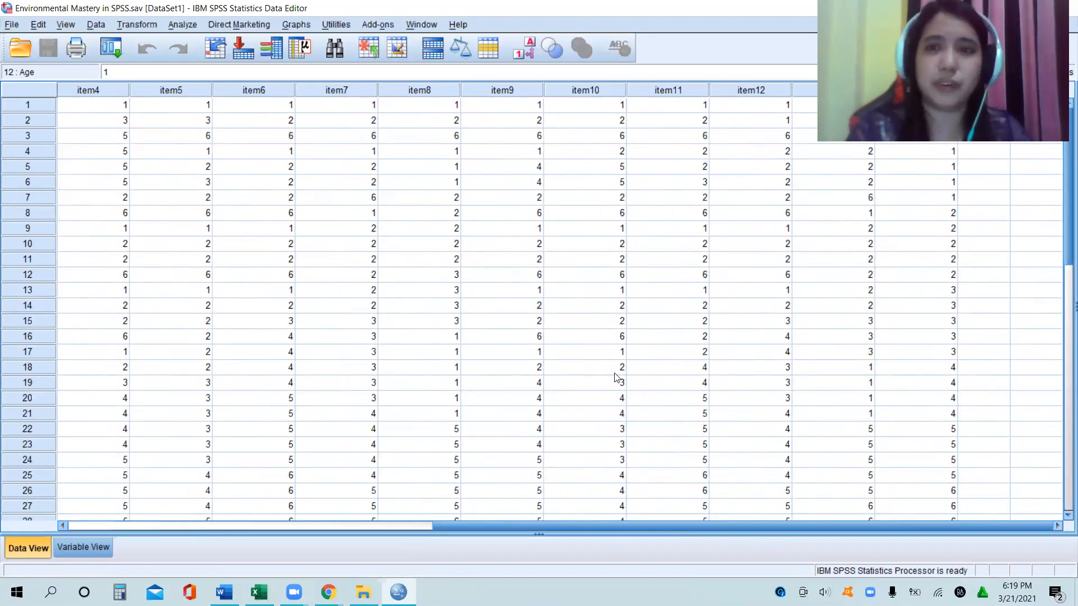
drag(727, 9, 645, 221)
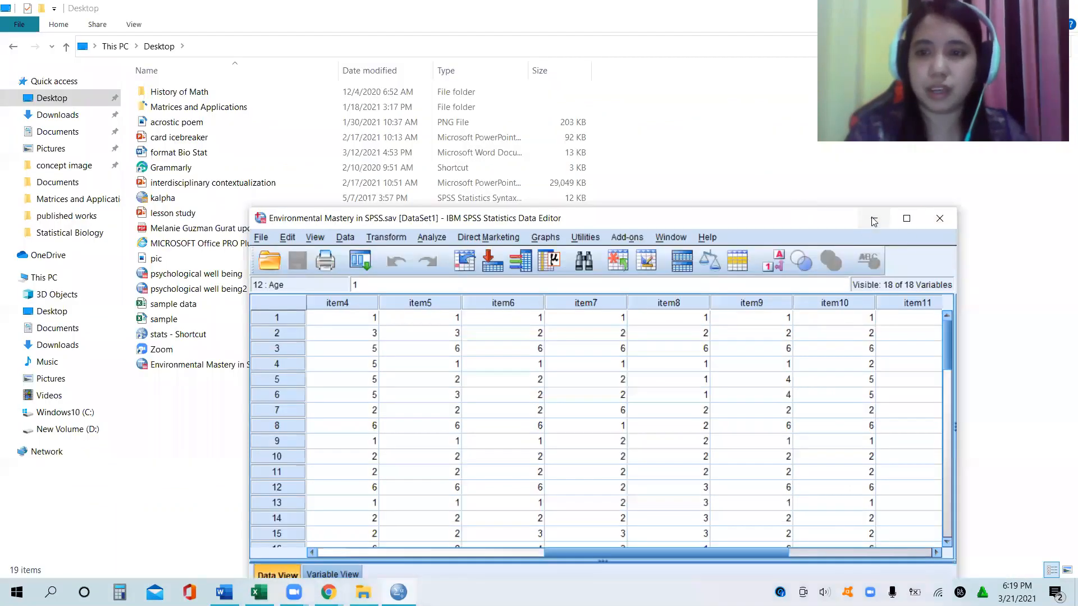
click(906, 219)
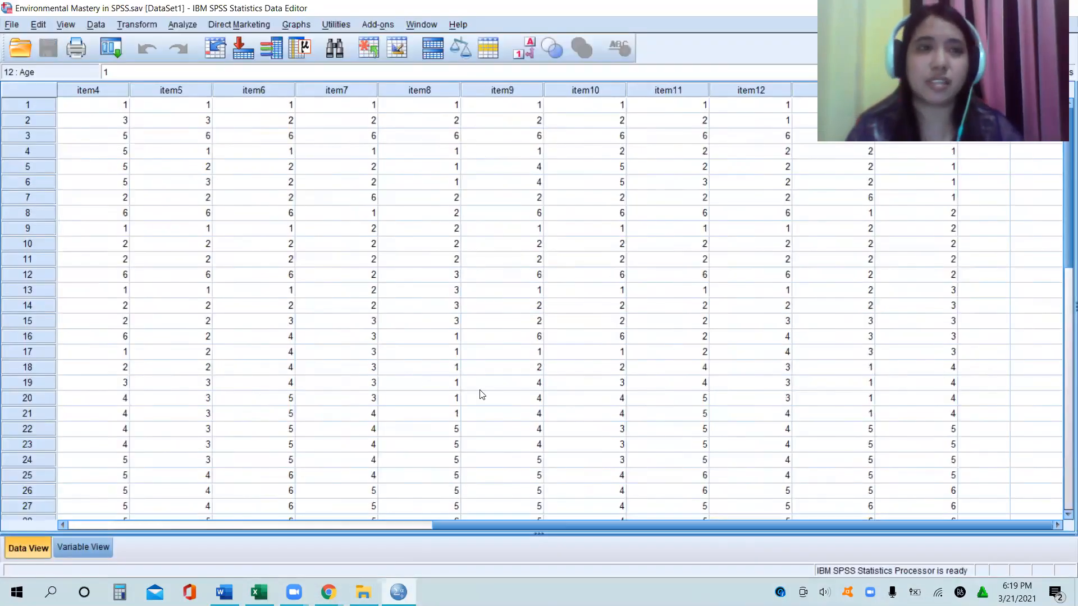